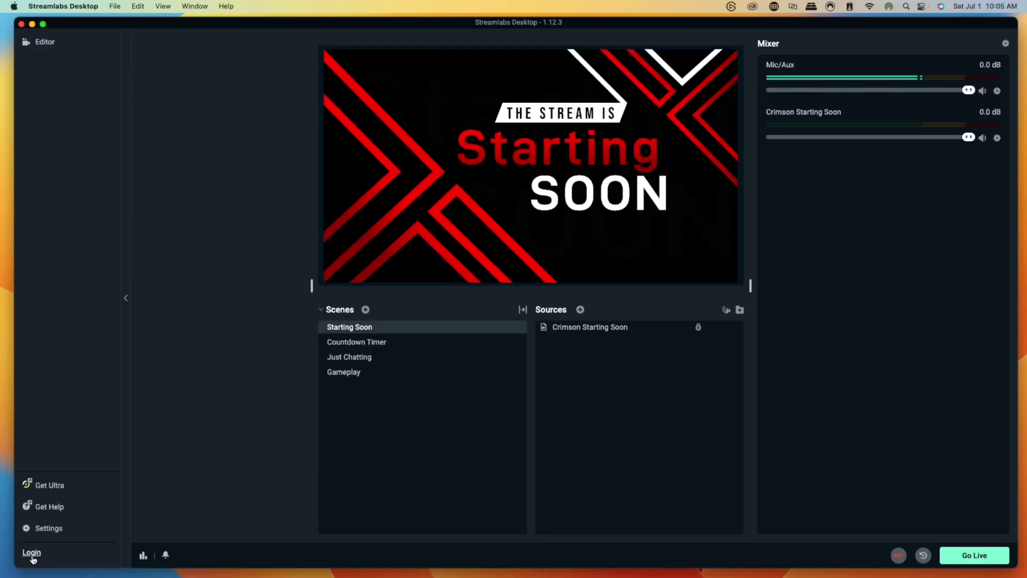
Step: Log in to Streamlabs Desktop with Twitch and authorize Streamlabs on Twitch's page in Chrome
{"action": "left_click", "coordinate": [32, 554]}
{"action": "left_click", "coordinate": [452, 237]}
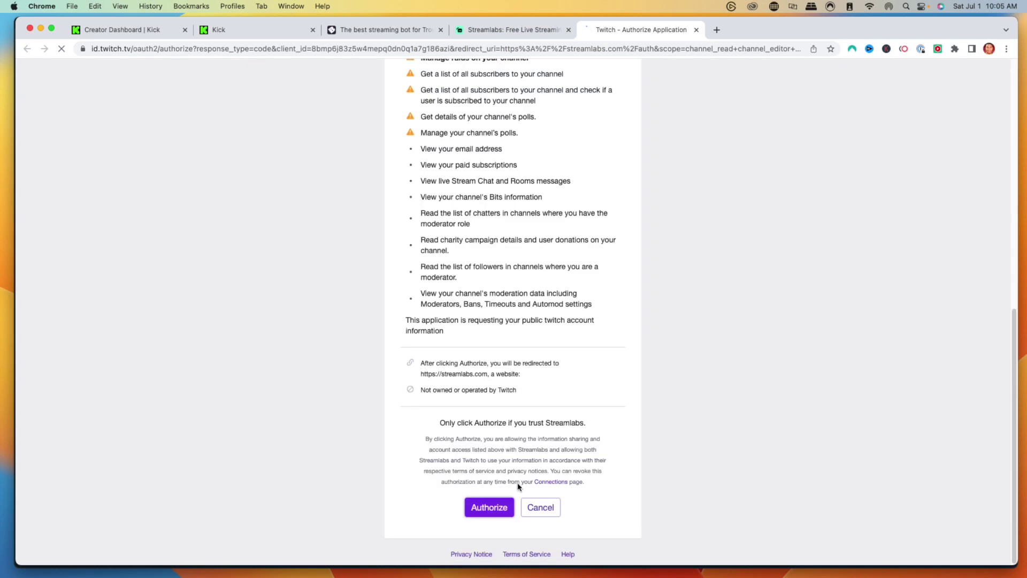
{"action": "left_click", "coordinate": [493, 512]}
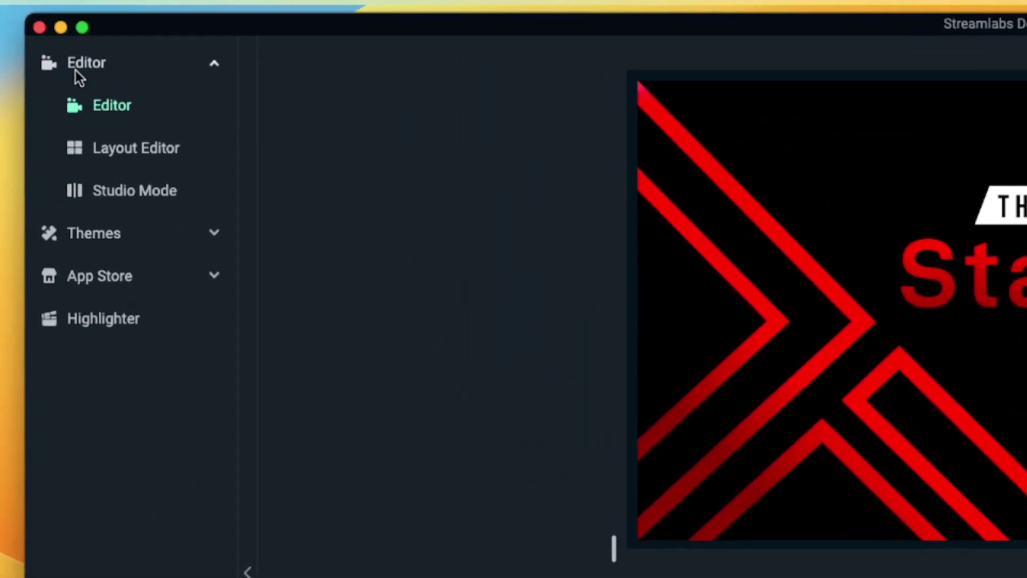
{"action": "left_click", "coordinate": [145, 154]}
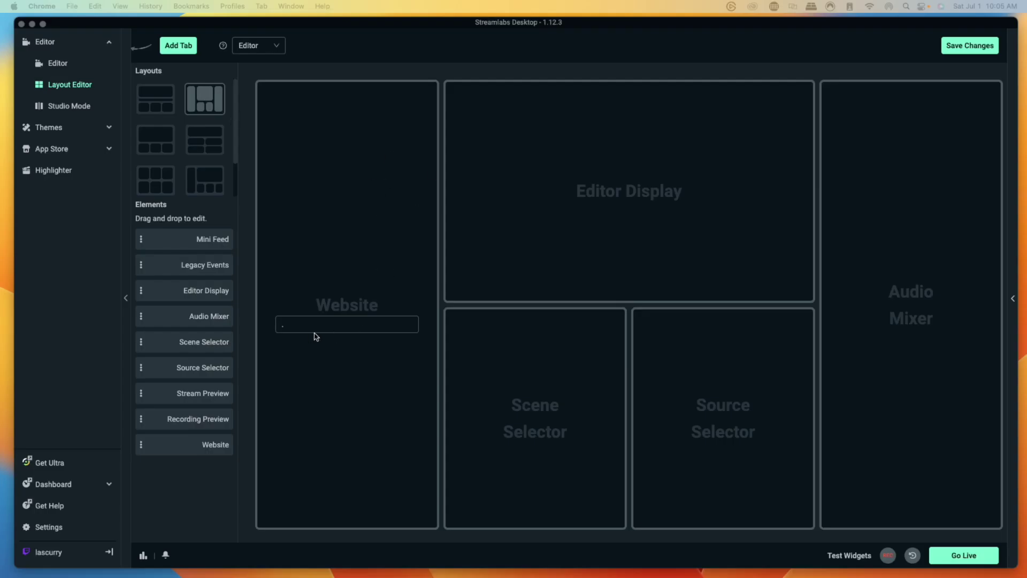
{"action": "left_click", "coordinate": [305, 329]}
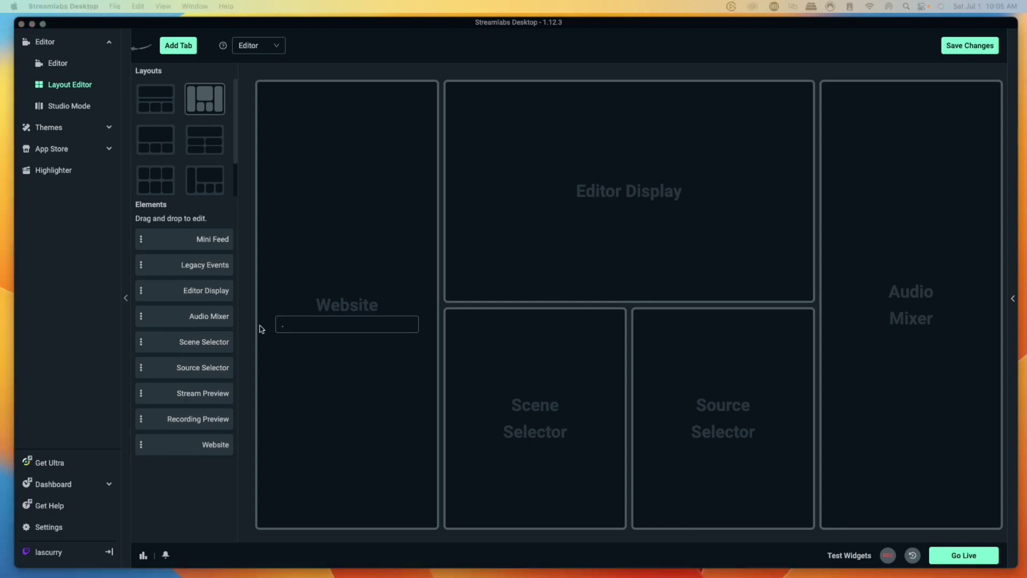
{"action": "left_click", "coordinate": [304, 329]}
{"action": "type", "text": "https://kick.com/"}
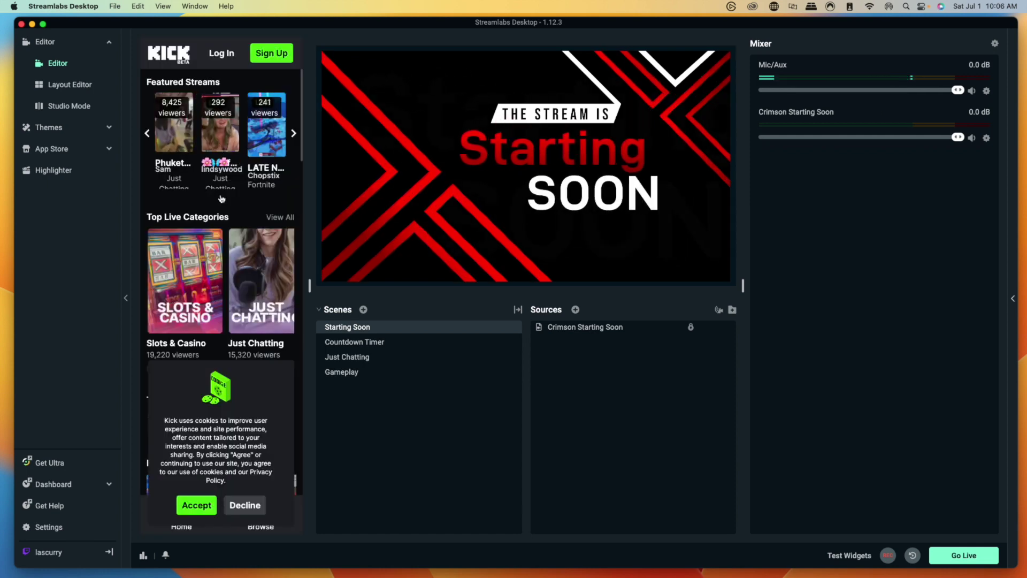
Step: Accept Kick's cookies in the Website panel and dismiss the Kick login form
{"action": "left_click", "coordinate": [201, 508]}
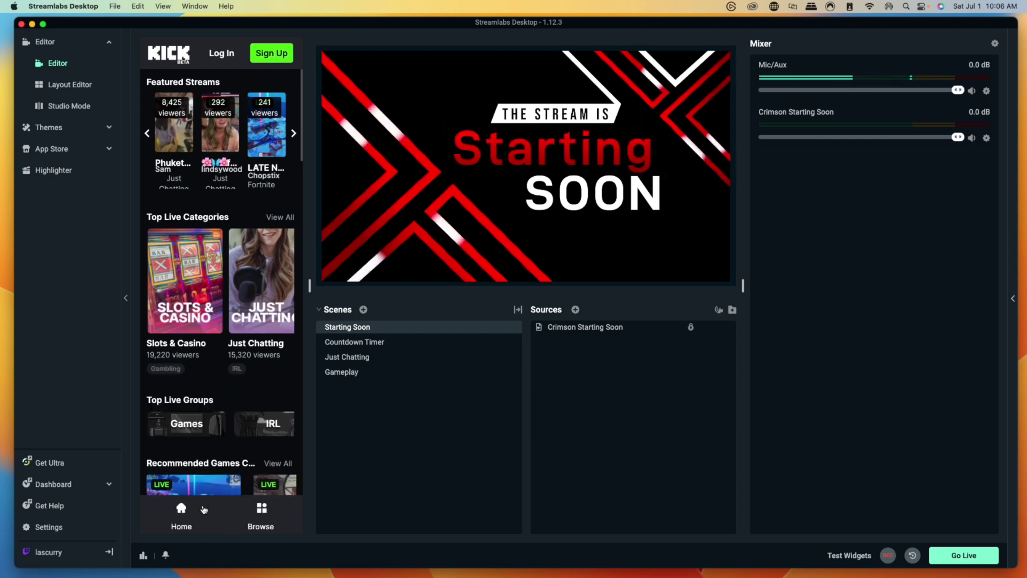
{"action": "left_click", "coordinate": [222, 53]}
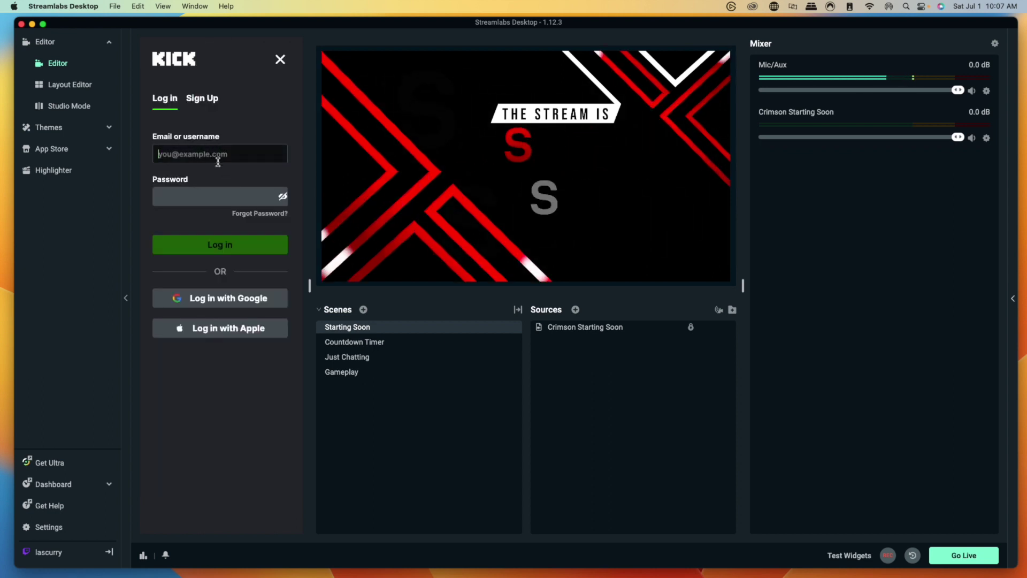
{"action": "left_click", "coordinate": [208, 247]}
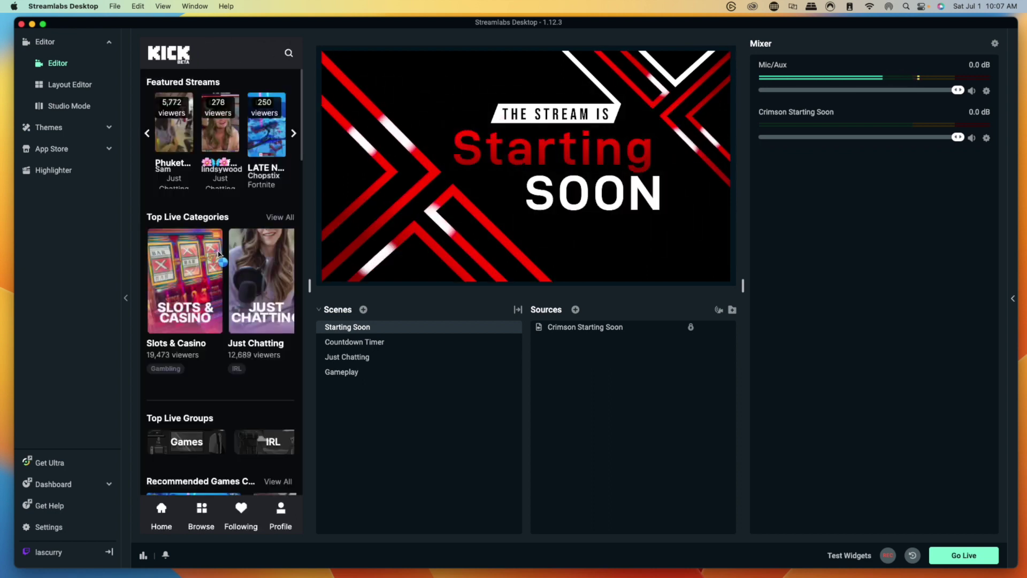
Step: Clear the Website element's kick.com address in the Layout Editor, then switch to Chrome
{"action": "left_click", "coordinate": [67, 85]}
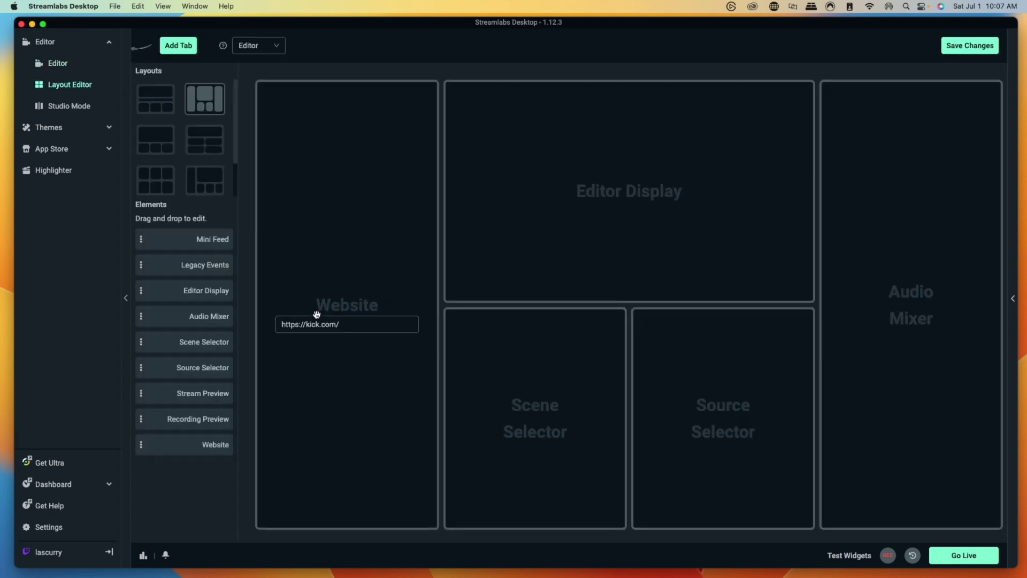
{"action": "left_click_drag", "start_coordinate": [350, 326], "coordinate": [281, 322]}
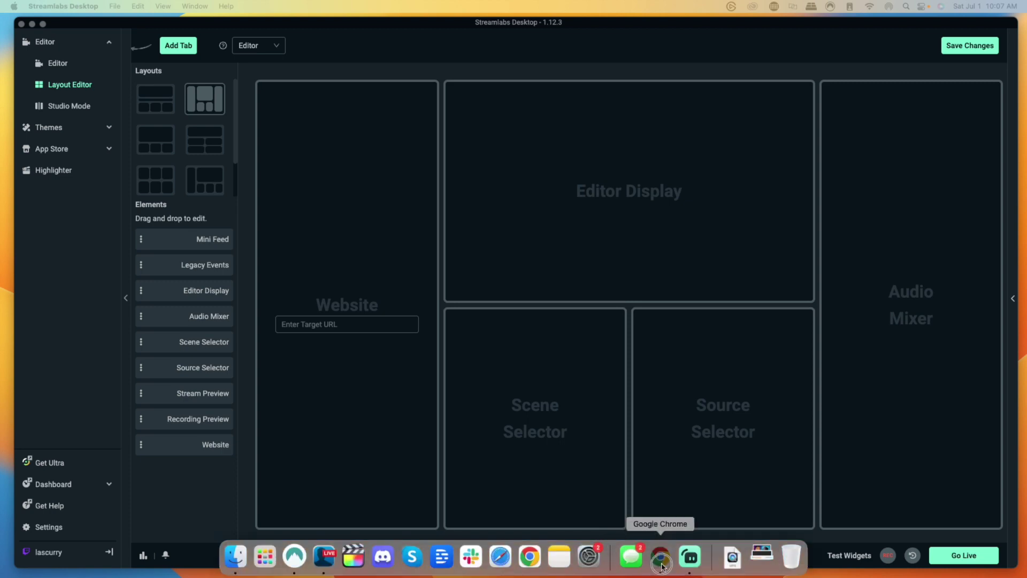
{"action": "left_click", "coordinate": [658, 554]}
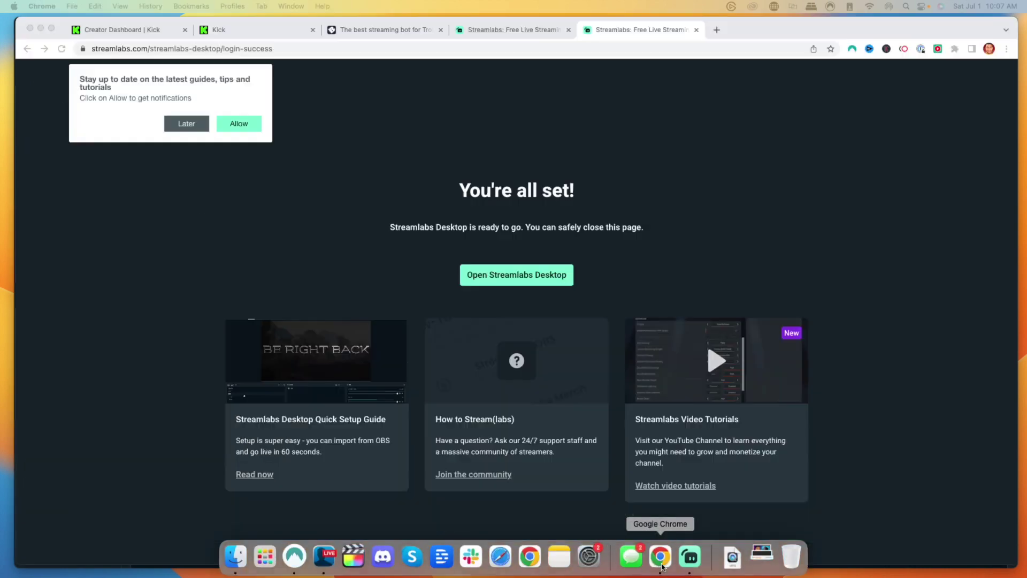
Step: Use Pop-out Chat in the Creator Dashboard chat settings to open the channel's chatroom page
{"action": "left_click", "coordinate": [229, 30]}
{"action": "left_click", "coordinate": [129, 30]}
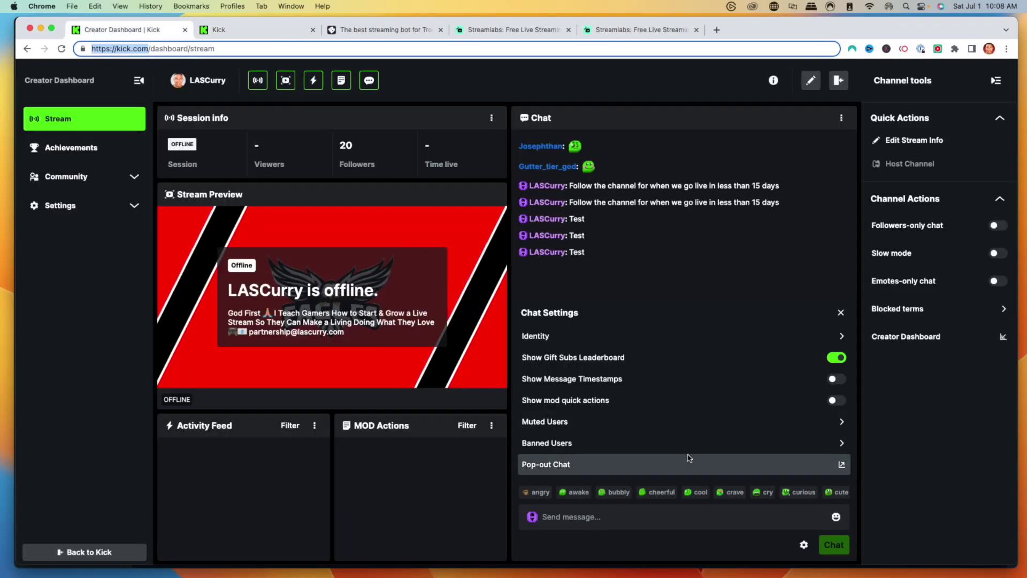
{"action": "left_click", "coordinate": [804, 546]}
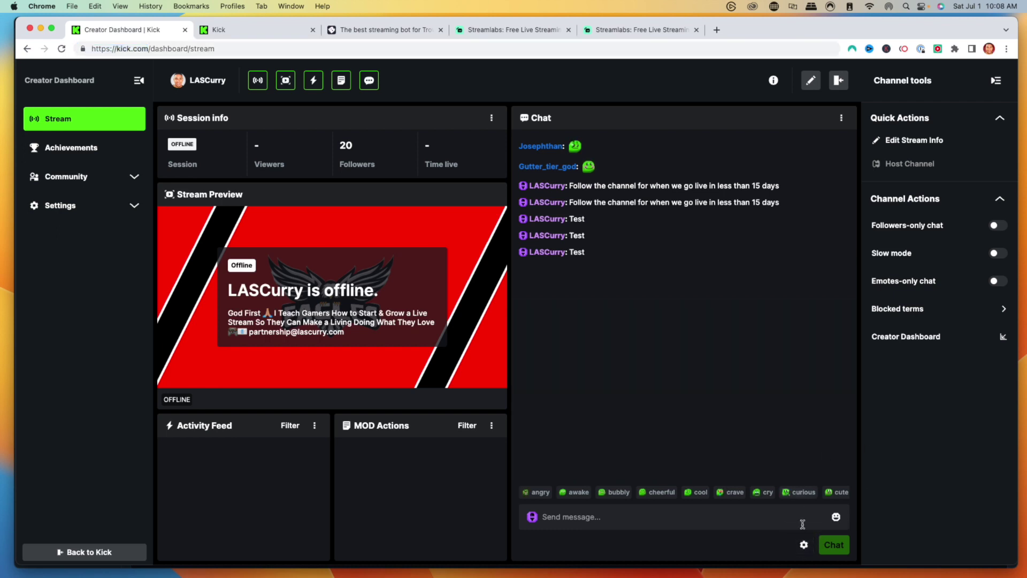
{"action": "left_click", "coordinate": [804, 545]}
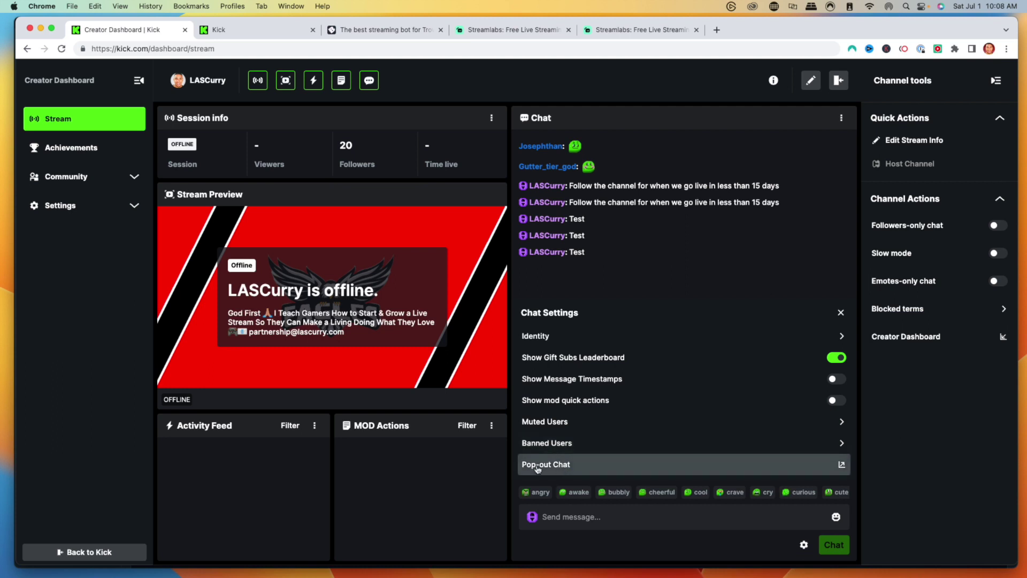
{"action": "left_click", "coordinate": [231, 31]}
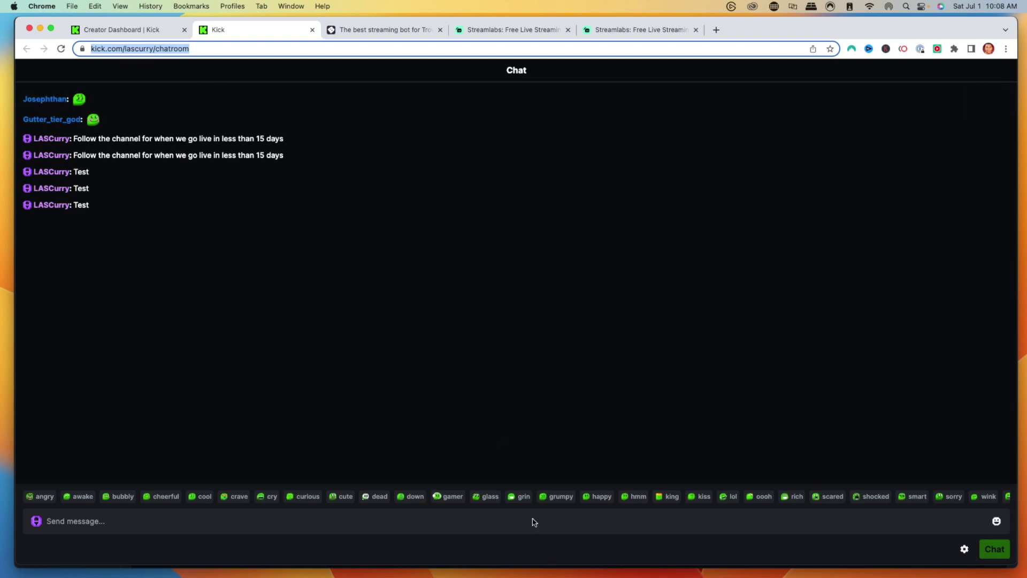
Step: Save the layout with the Kick chatroom URL as the Website panel, then select Just Chatting
{"action": "left_click", "coordinate": [687, 556]}
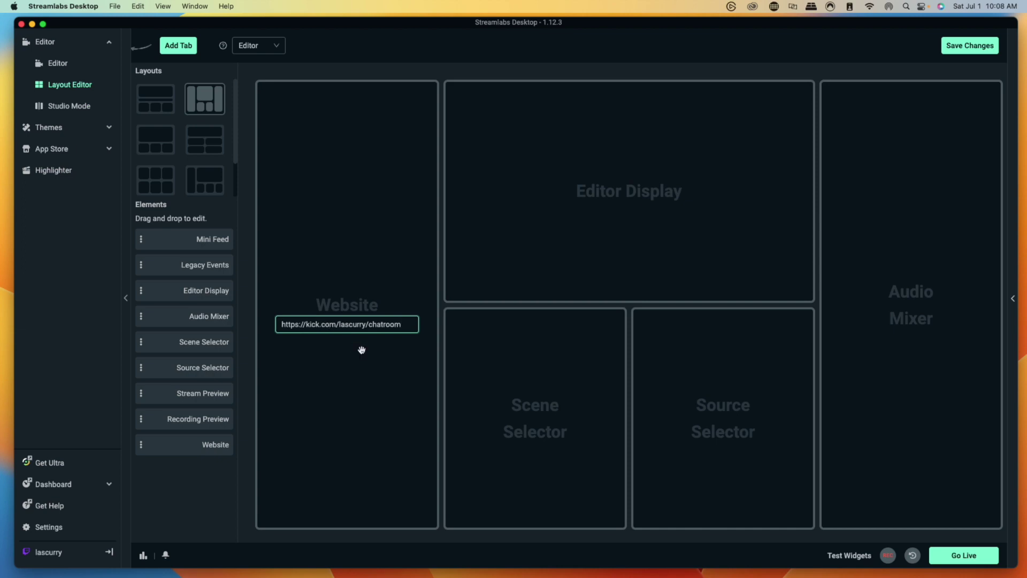
{"action": "left_click", "coordinate": [953, 47]}
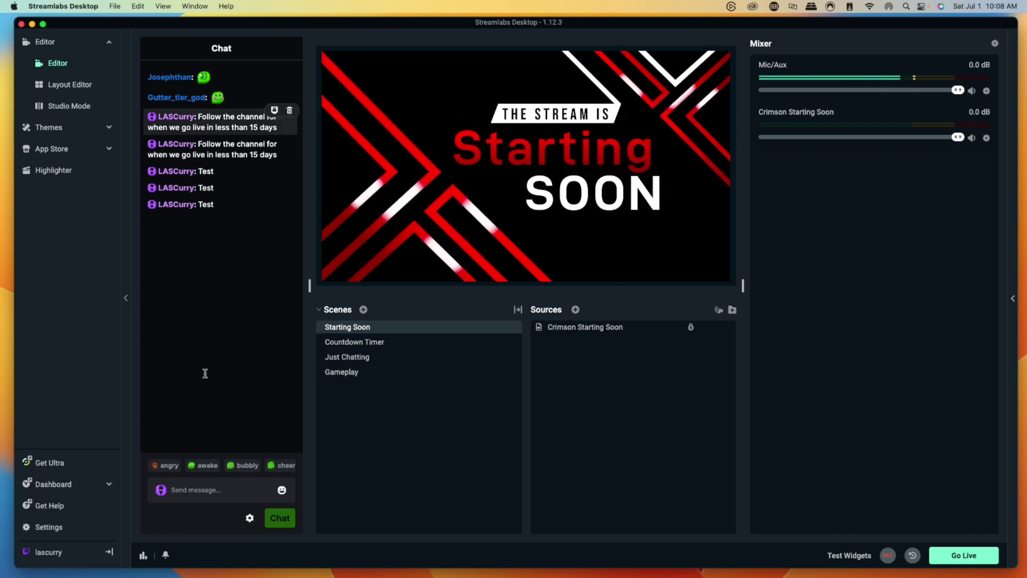
{"action": "left_click", "coordinate": [190, 493]}
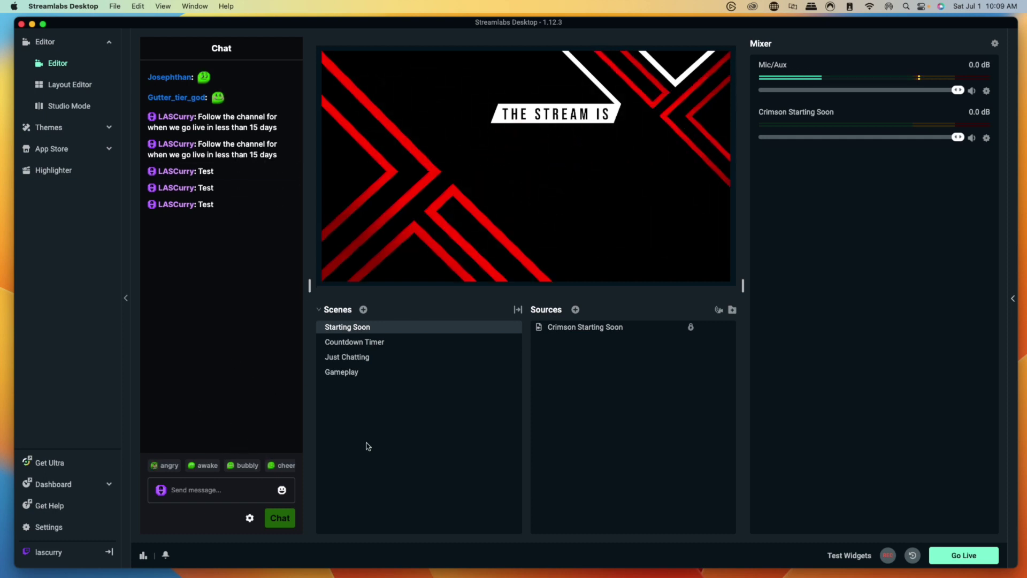
{"action": "left_click", "coordinate": [378, 363]}
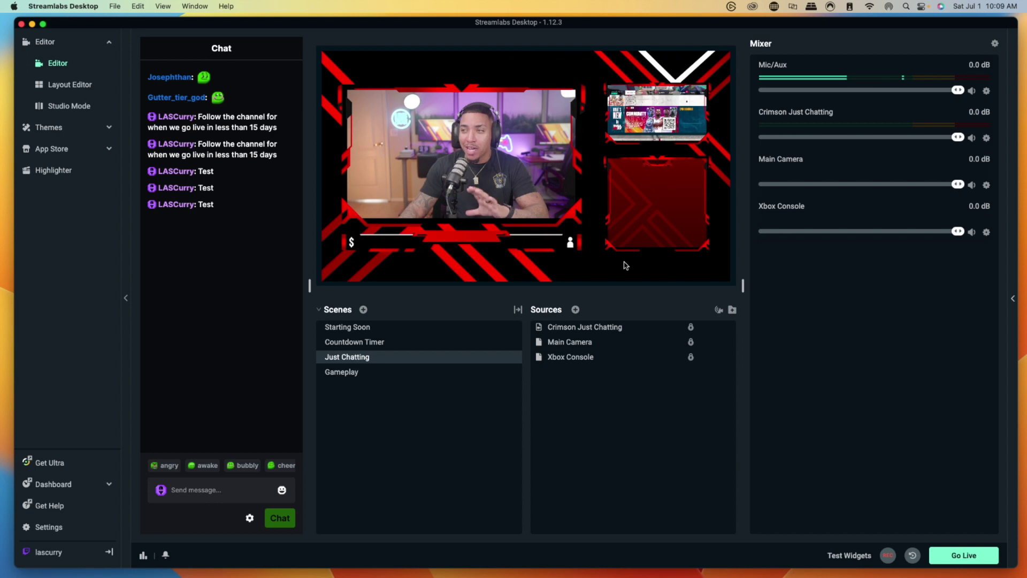
Step: Log in to BotRix with Twitch, dismissing the translation prompt and Premium offer
{"action": "mouse_move", "coordinate": [644, 575]}
{"action": "left_click", "coordinate": [660, 557]}
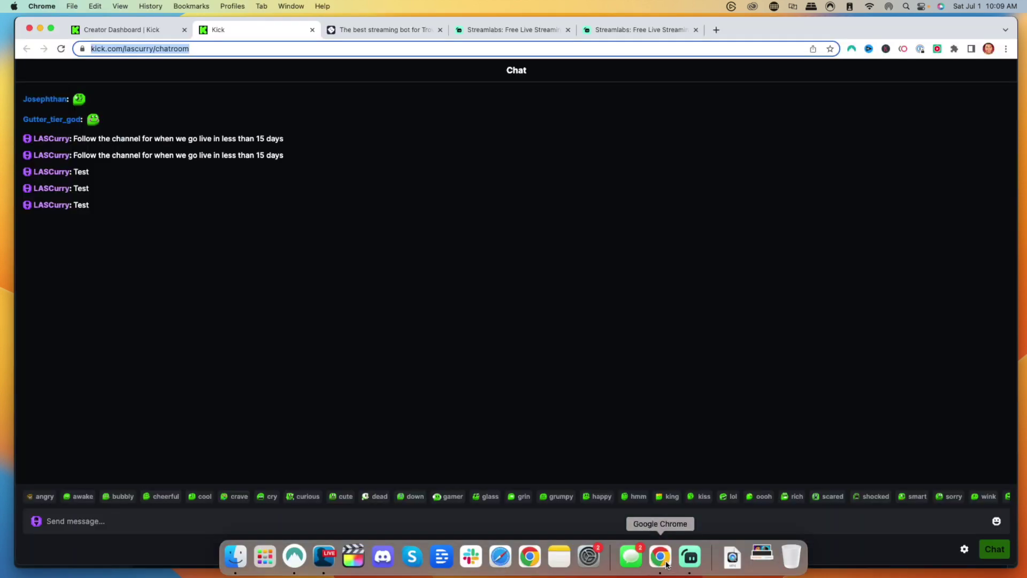
{"action": "left_click", "coordinate": [384, 31]}
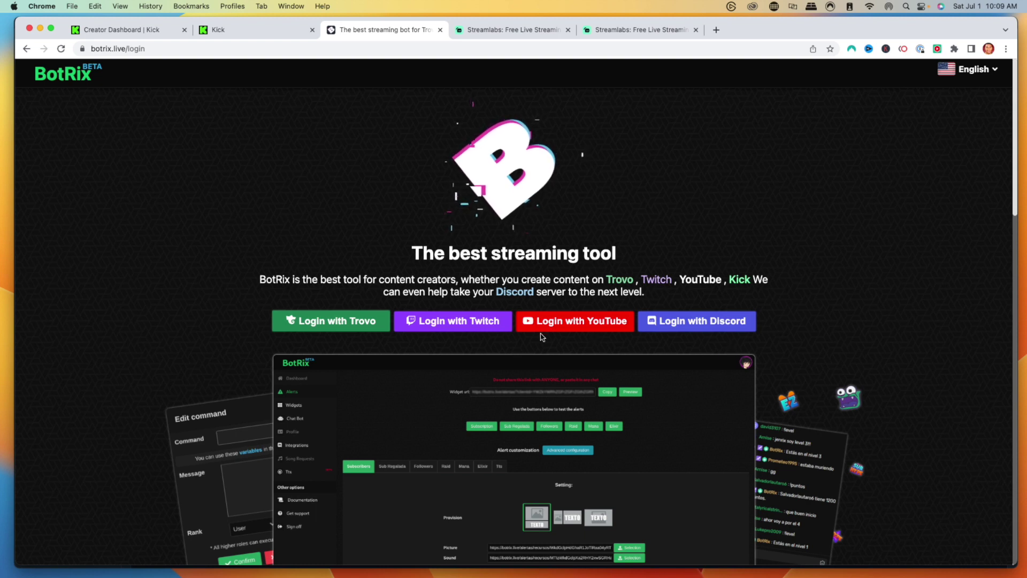
{"action": "left_click", "coordinate": [445, 328]}
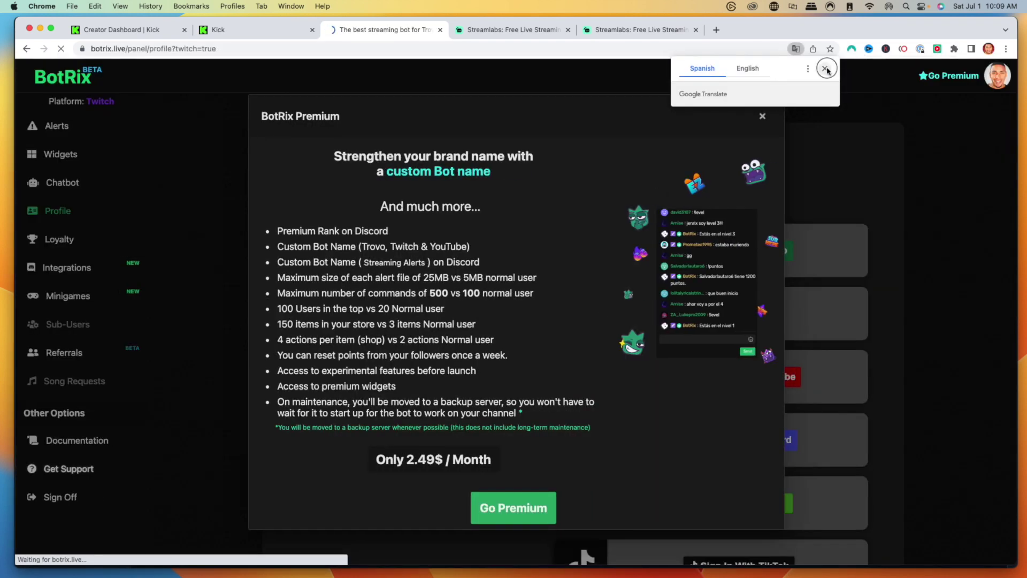
{"action": "left_click", "coordinate": [826, 69]}
{"action": "left_click", "coordinate": [762, 117]}
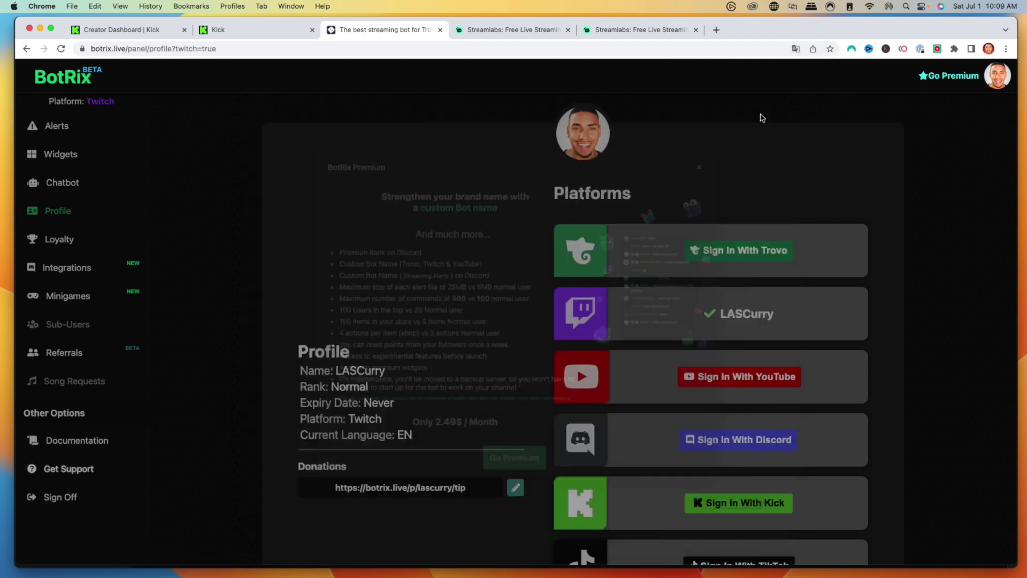
Step: Start linking a Kick account in BotRix with the channel's Kick username and open Kick's moderators page
{"action": "scroll", "coordinate": [819, 275], "scroll_direction": "down", "scroll_amount": 3}
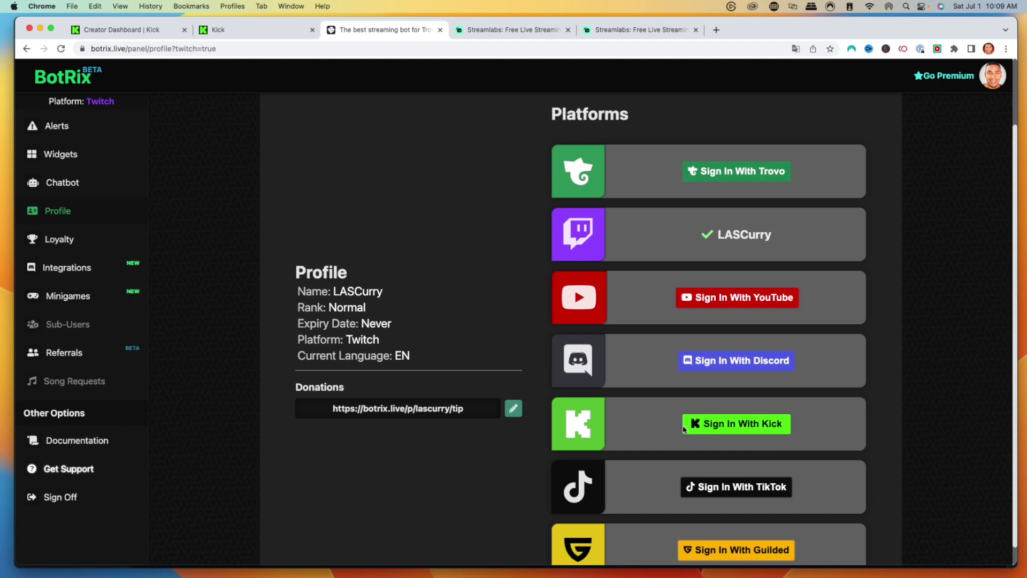
{"action": "left_click", "coordinate": [735, 434]}
{"action": "left_click", "coordinate": [745, 434]}
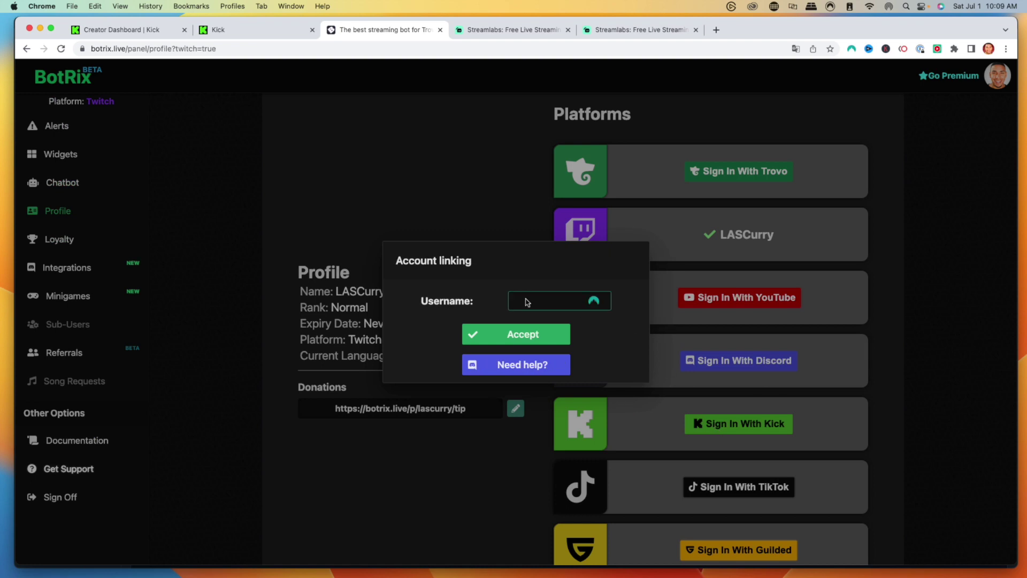
{"action": "left_click", "coordinate": [526, 302]}
{"action": "type", "text": "lascurry"}
{"action": "left_click", "coordinate": [538, 336]}
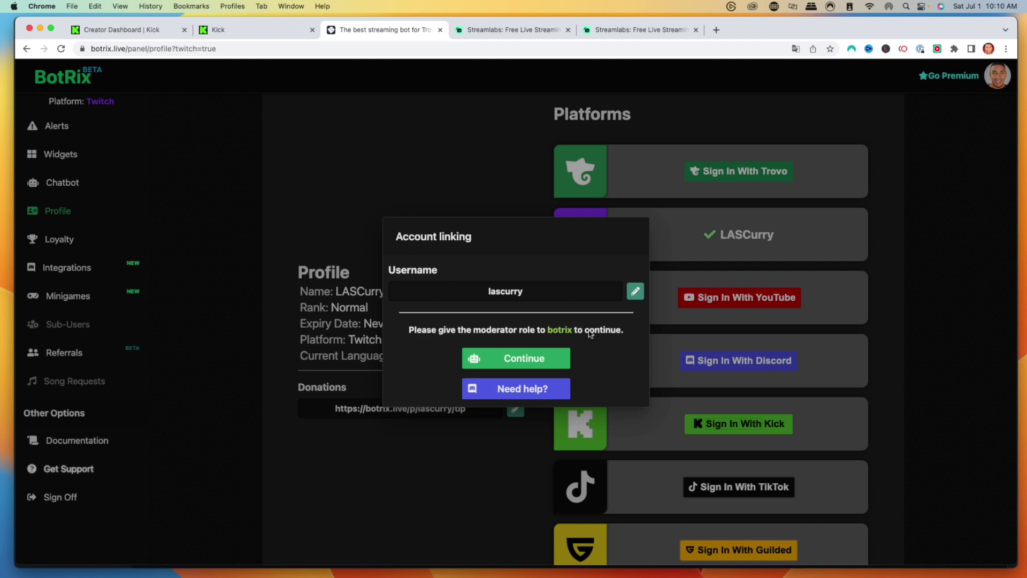
{"action": "left_click", "coordinate": [527, 359]}
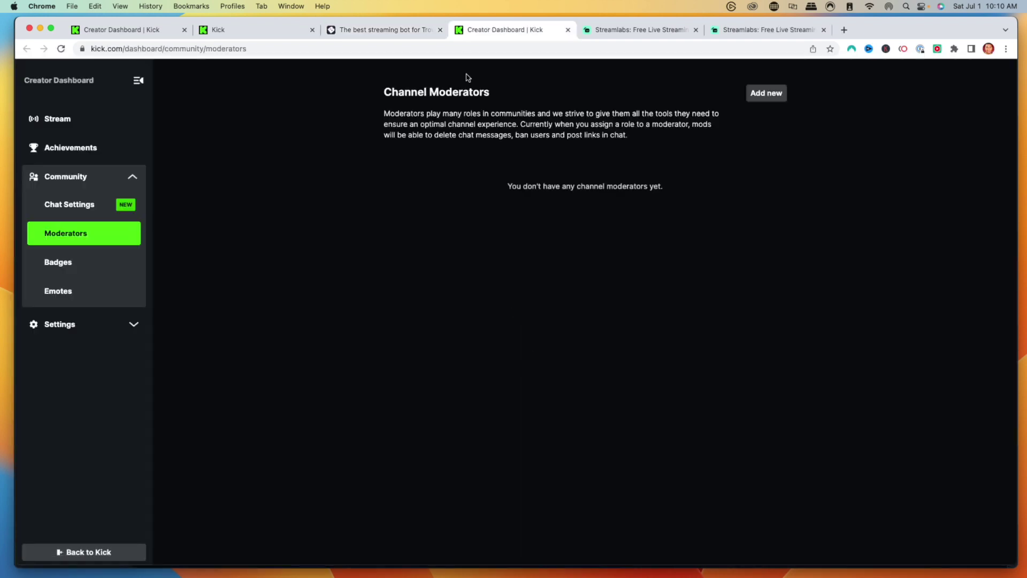
Step: Add BotRix as a Kick channel moderator, found by searching 'bo', then return to BotRix
{"action": "left_click", "coordinate": [771, 94]}
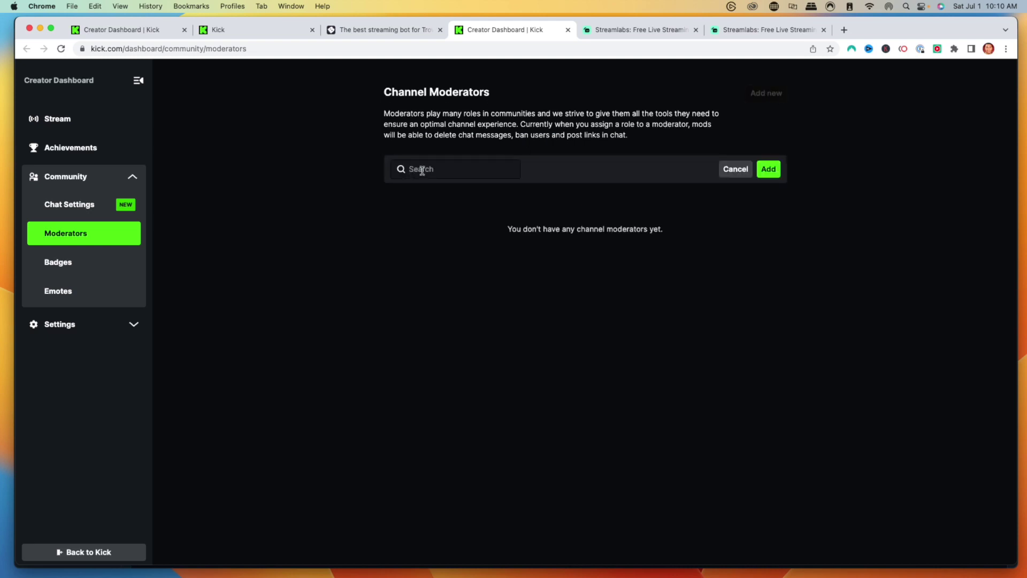
{"action": "type", "text": "bo"}
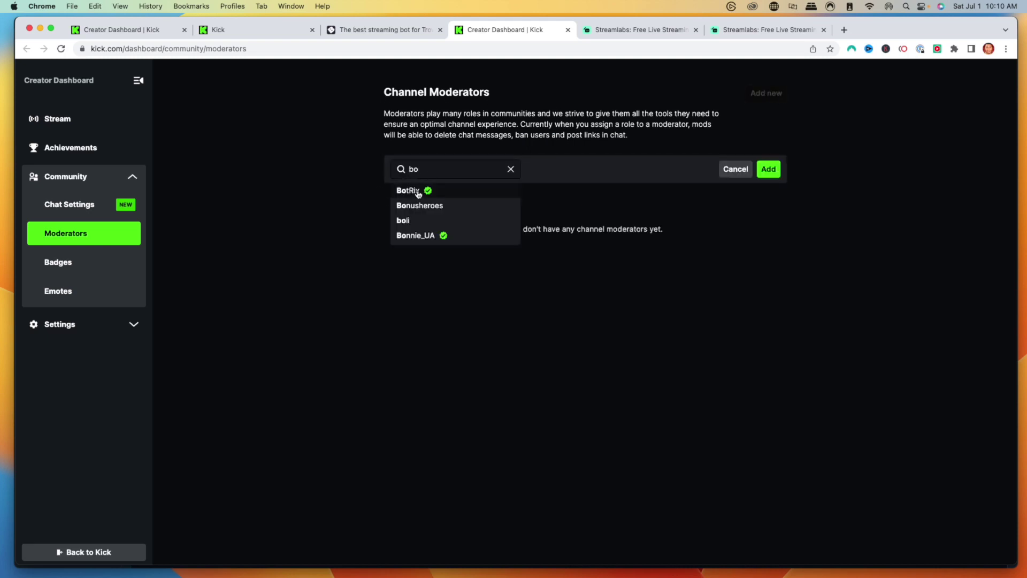
{"action": "left_click", "coordinate": [436, 191]}
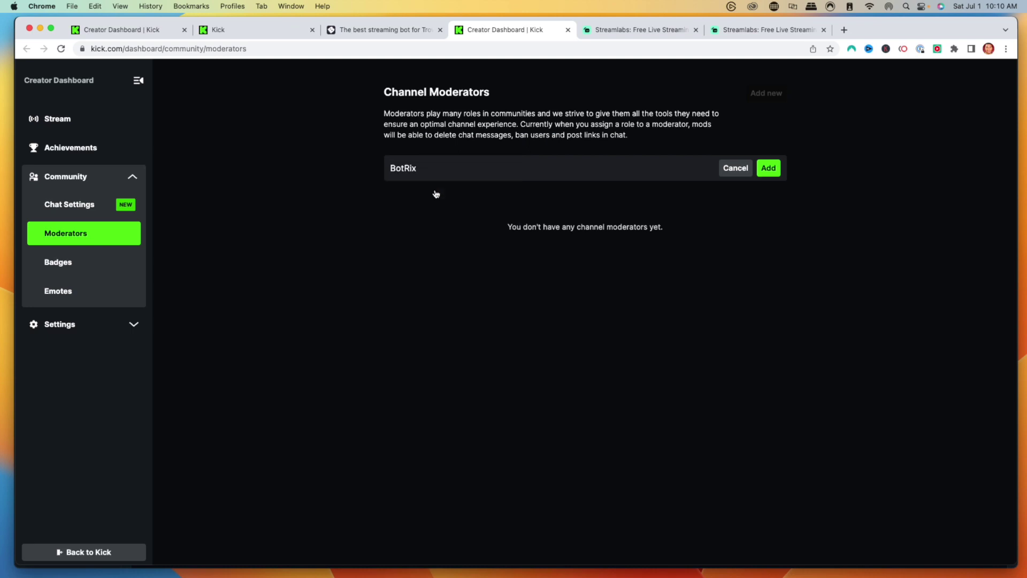
{"action": "left_click", "coordinate": [769, 169]}
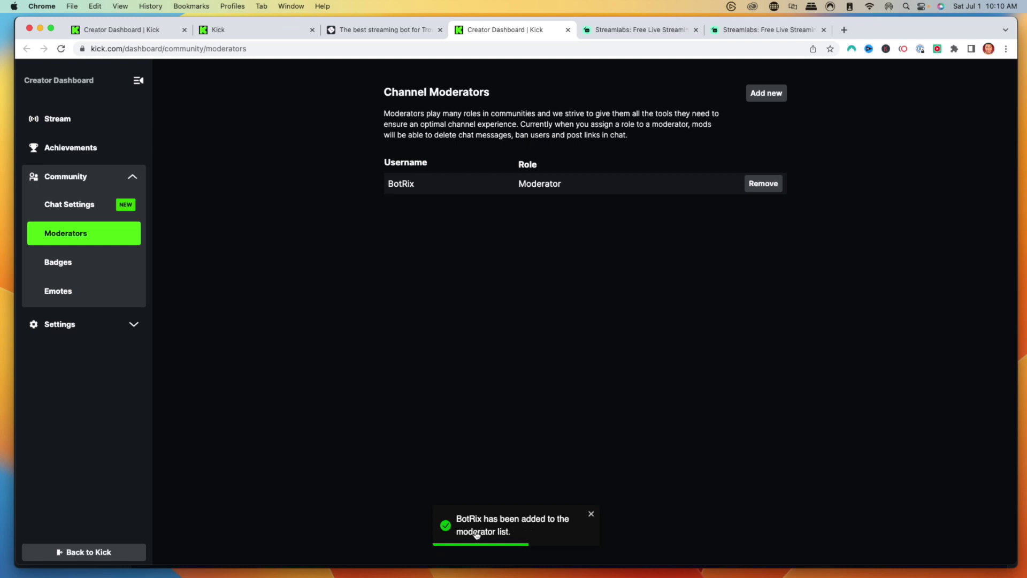
{"action": "left_click", "coordinate": [389, 29]}
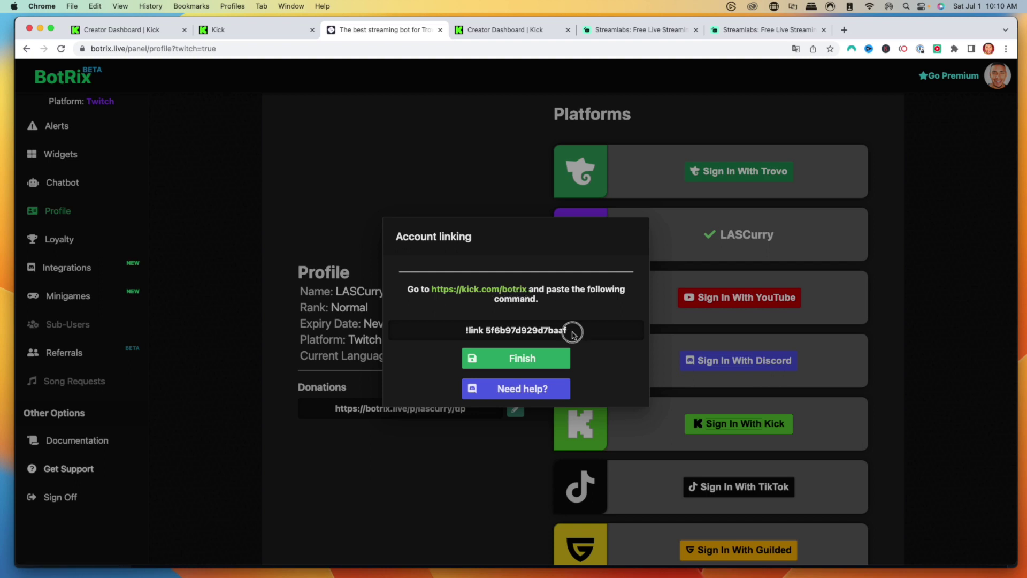
Step: Copy the !link command and send it in BotRix's Kick chatroom
{"action": "left_click_drag", "start_coordinate": [573, 333], "coordinate": [454, 330]}
{"action": "key", "text": "super+c"}
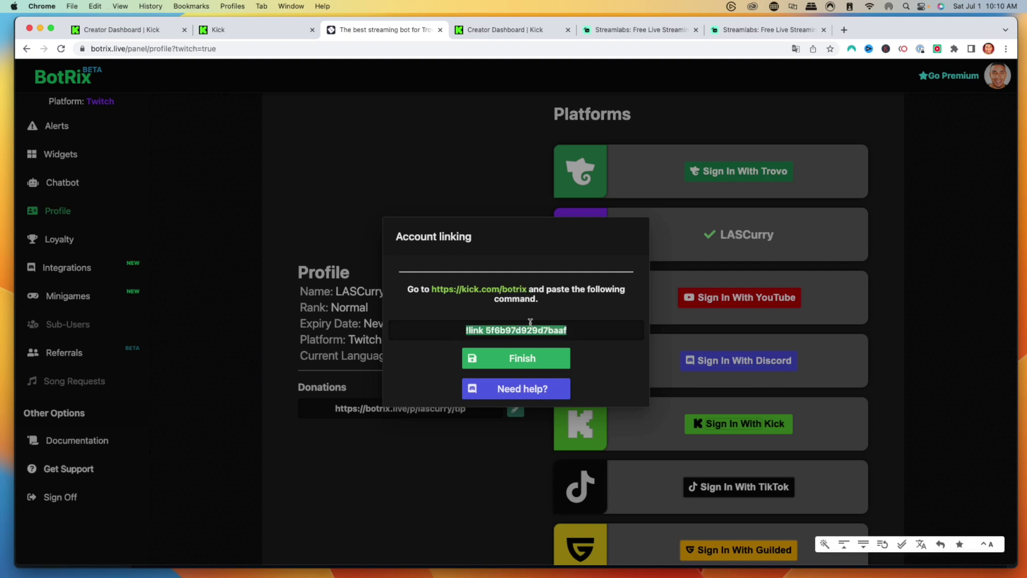
{"action": "left_click", "coordinate": [497, 290]}
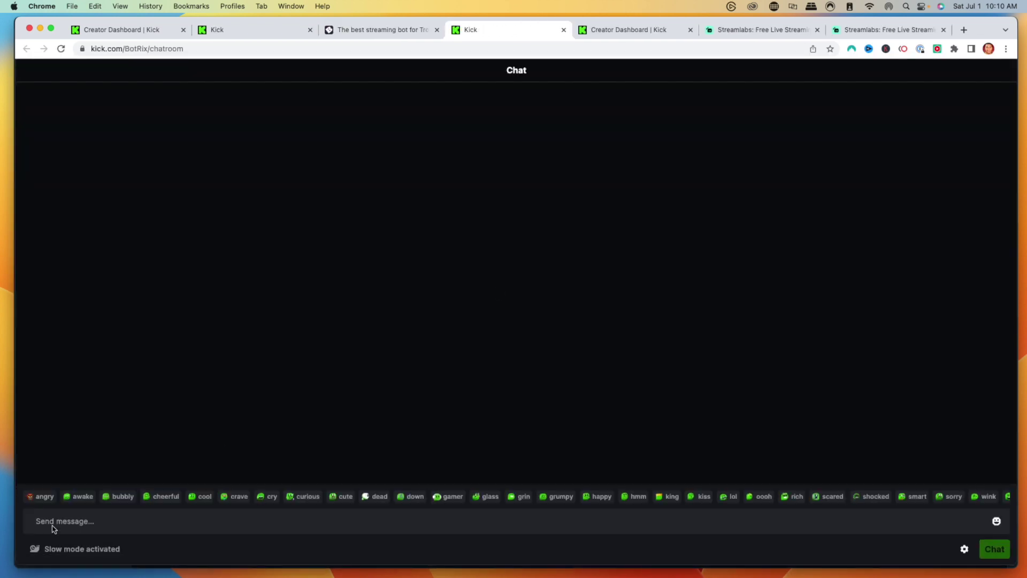
{"action": "left_click", "coordinate": [52, 523]}
{"action": "key", "text": "super+v"}
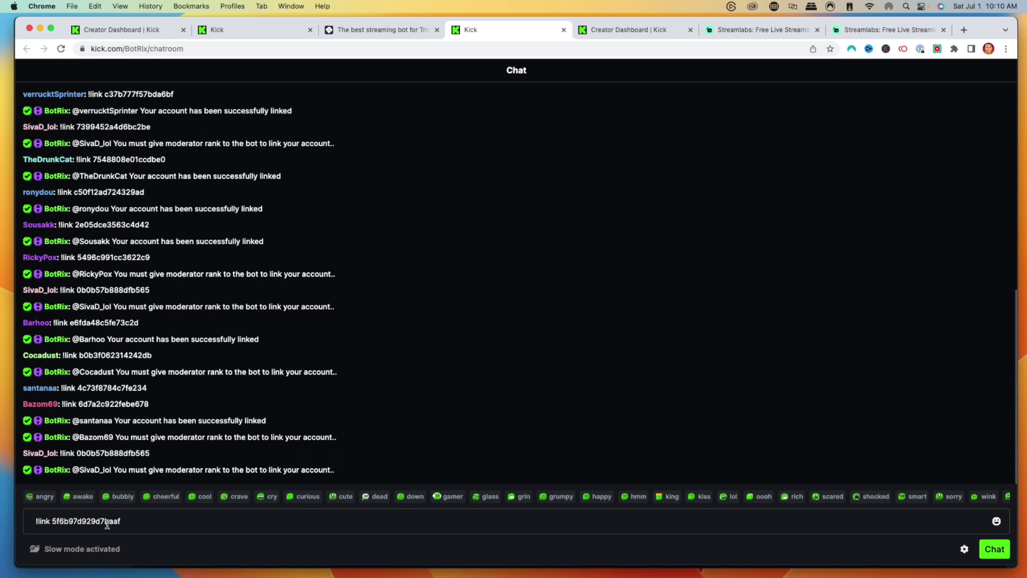
{"action": "key", "text": "Return"}
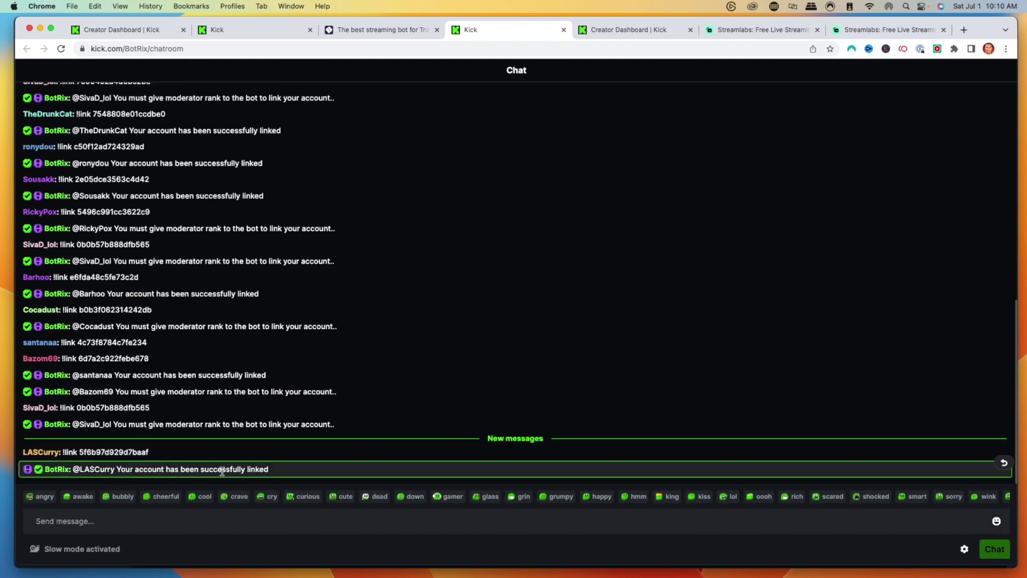
Step: Finish the Kick account linking in BotRix and make Kick the active platform
{"action": "left_click", "coordinate": [399, 33]}
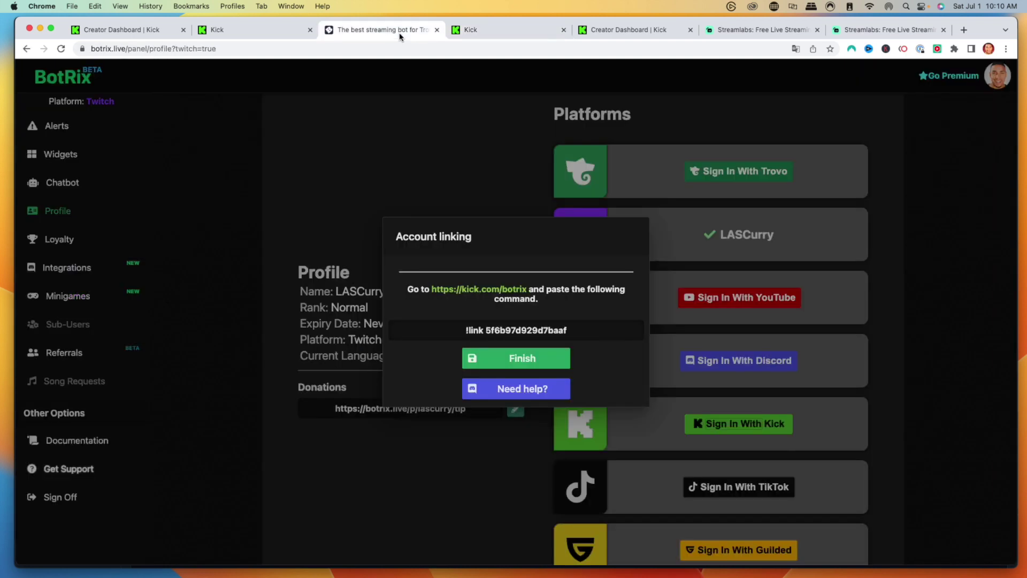
{"action": "left_click", "coordinate": [542, 361]}
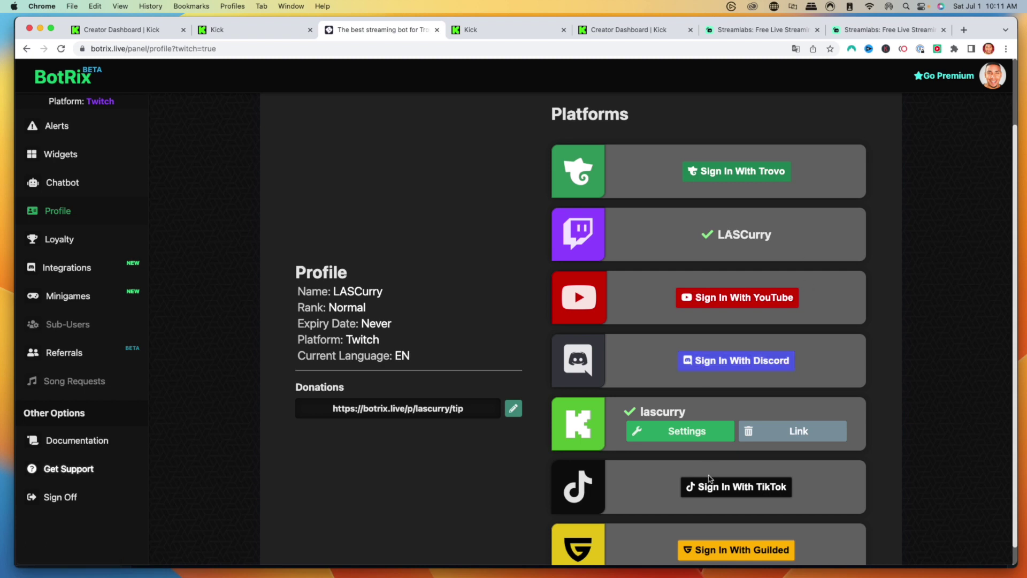
{"action": "left_click", "coordinate": [686, 436]}
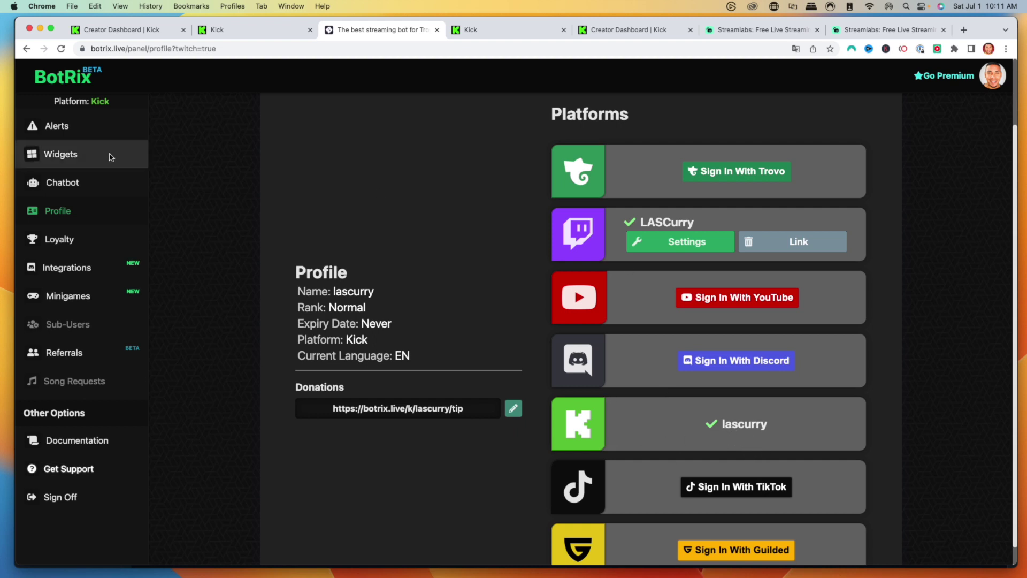
Step: Open the Chat widget's settings from the BotRix Widgets gallery
{"action": "left_click", "coordinate": [72, 156]}
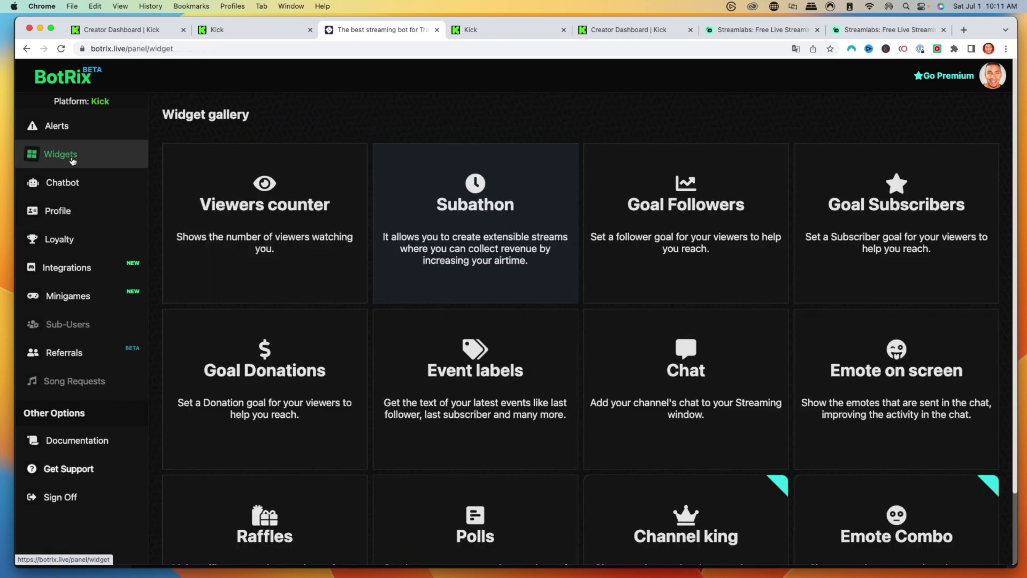
{"action": "left_click", "coordinate": [690, 380]}
{"action": "scroll", "coordinate": [723, 240], "scroll_direction": "down", "scroll_amount": 2}
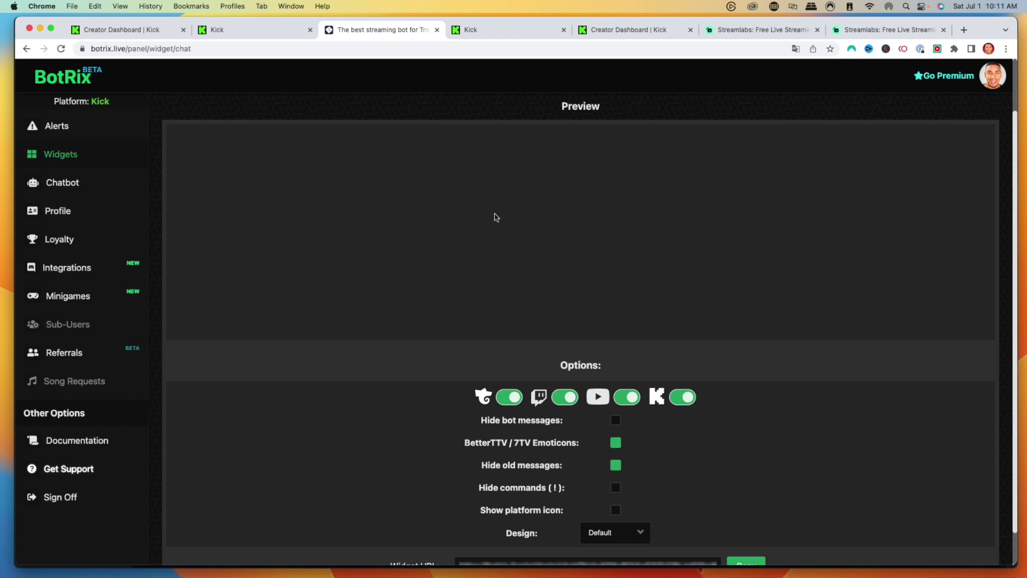
Step: Limit the BotRix chat widget to Kick only, hiding bot messages and keeping old messages
{"action": "left_click", "coordinate": [511, 403]}
{"action": "left_click", "coordinate": [568, 398]}
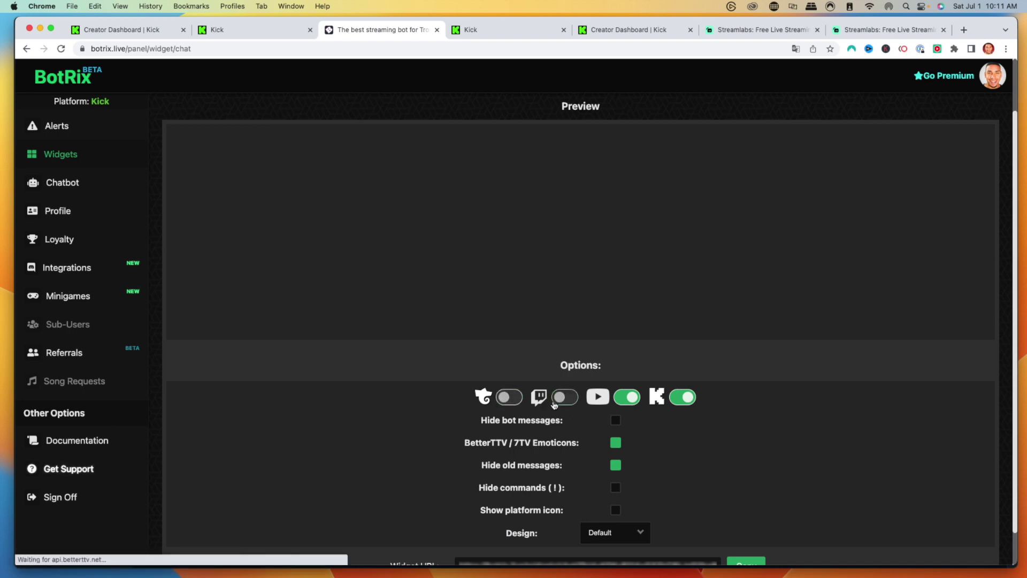
{"action": "left_click", "coordinate": [629, 401]}
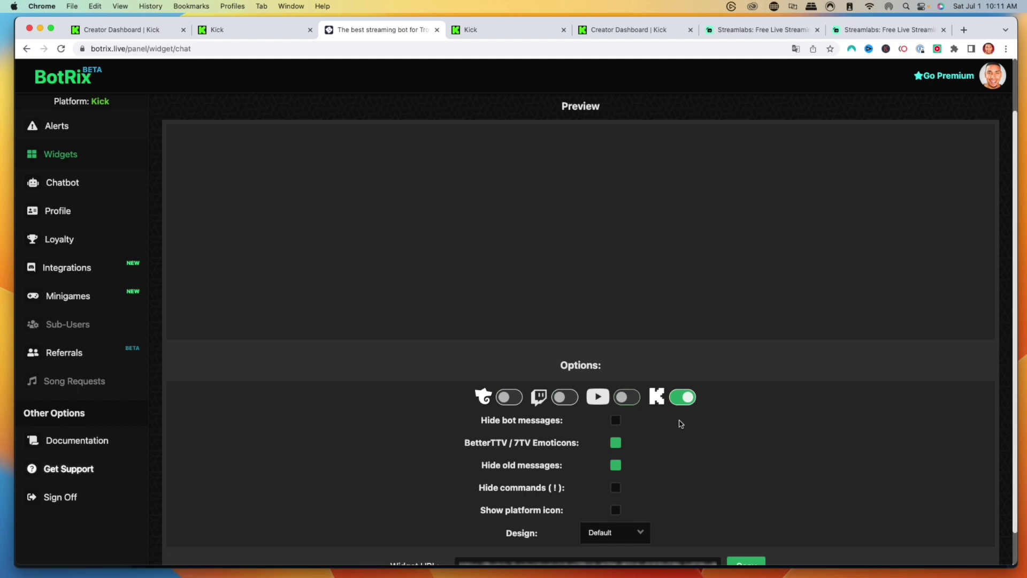
{"action": "scroll", "coordinate": [691, 424], "scroll_direction": "down", "scroll_amount": 2}
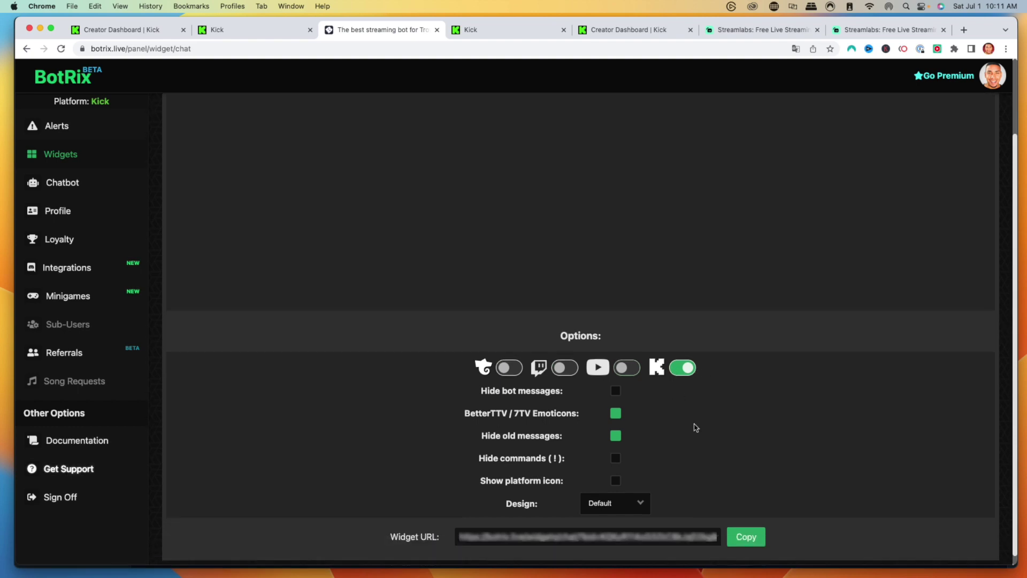
{"action": "left_click", "coordinate": [615, 383]}
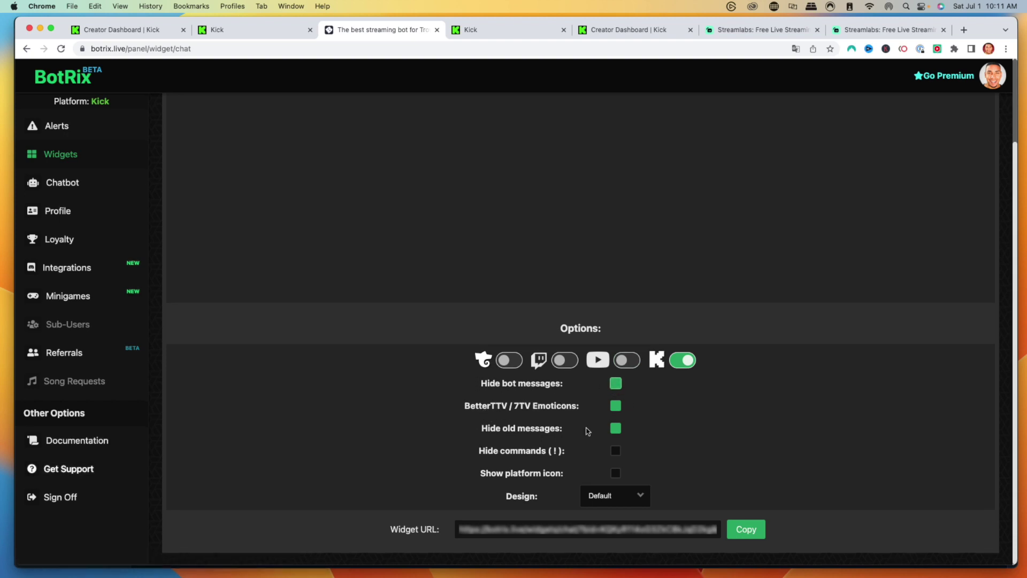
{"action": "left_click", "coordinate": [615, 431]}
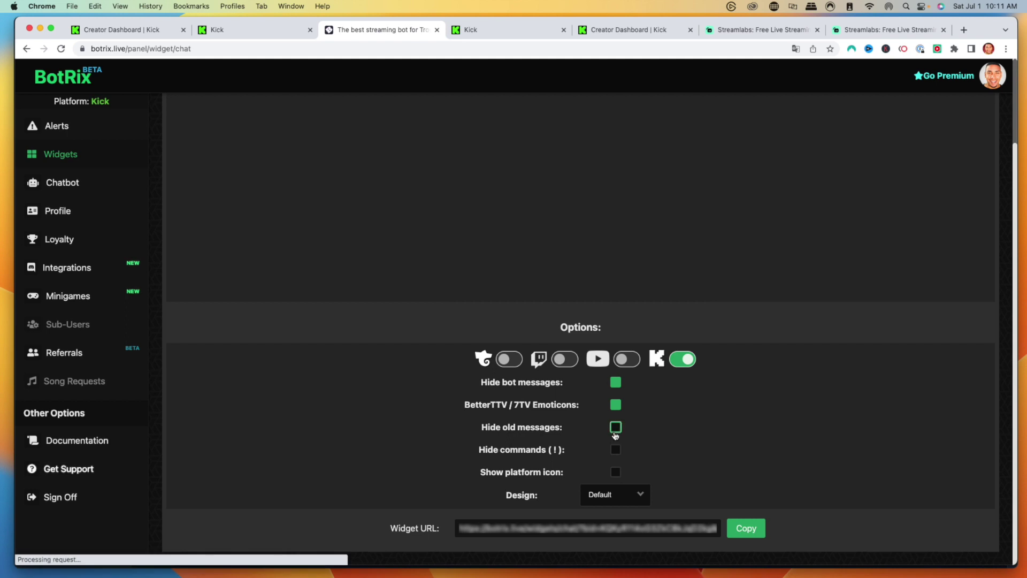
Step: Set the widget design to Bubbles and copy its widget URL
{"action": "left_click", "coordinate": [618, 493]}
{"action": "left_click", "coordinate": [616, 508]}
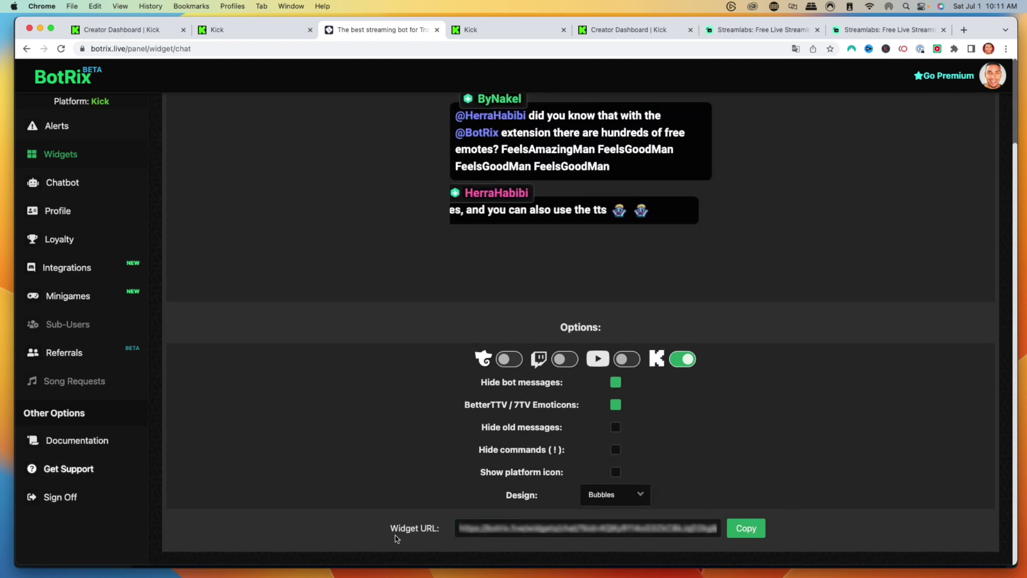
{"action": "left_click", "coordinate": [747, 530]}
{"action": "left_click", "coordinate": [688, 559]}
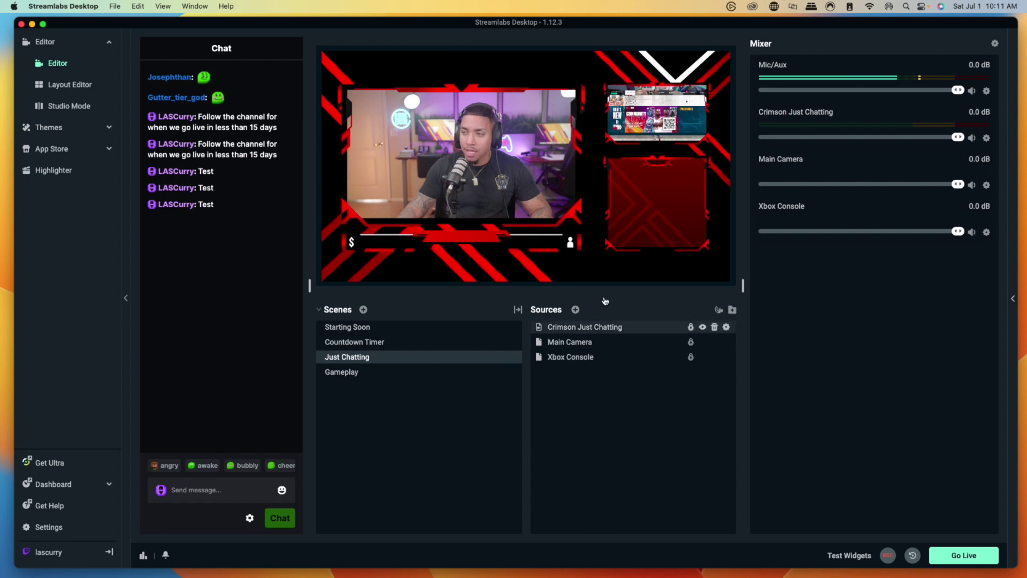
Step: Add a Browser Source with the default name 'Browser Source' to the Just Chatting scene
{"action": "left_click", "coordinate": [576, 311]}
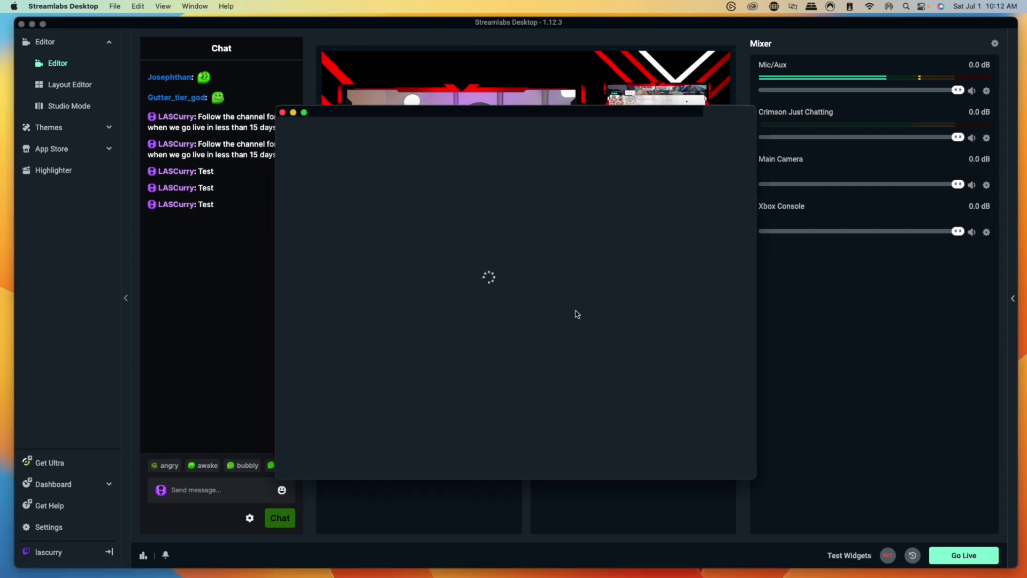
{"action": "left_click", "coordinate": [512, 307]}
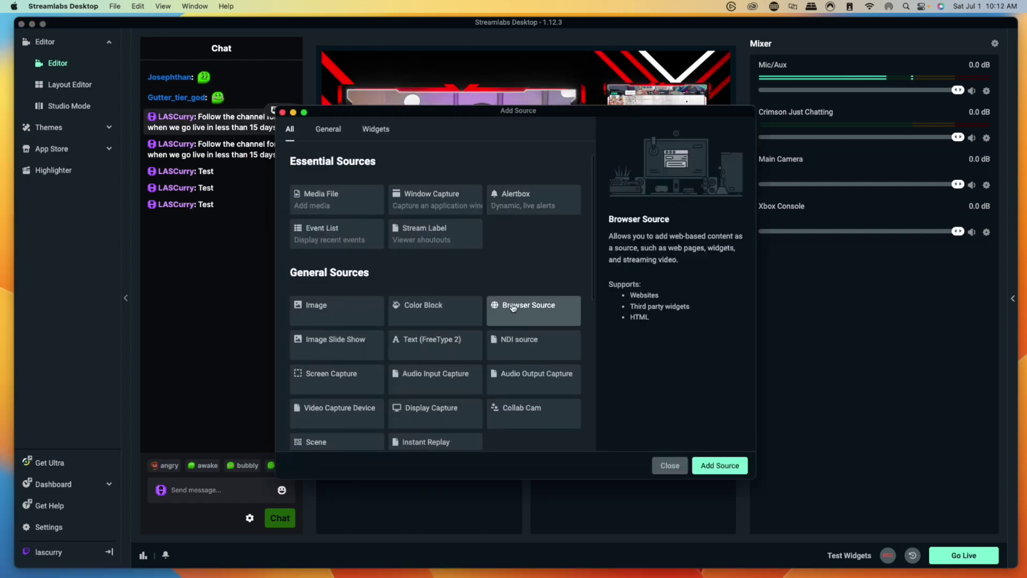
{"action": "left_click", "coordinate": [713, 467]}
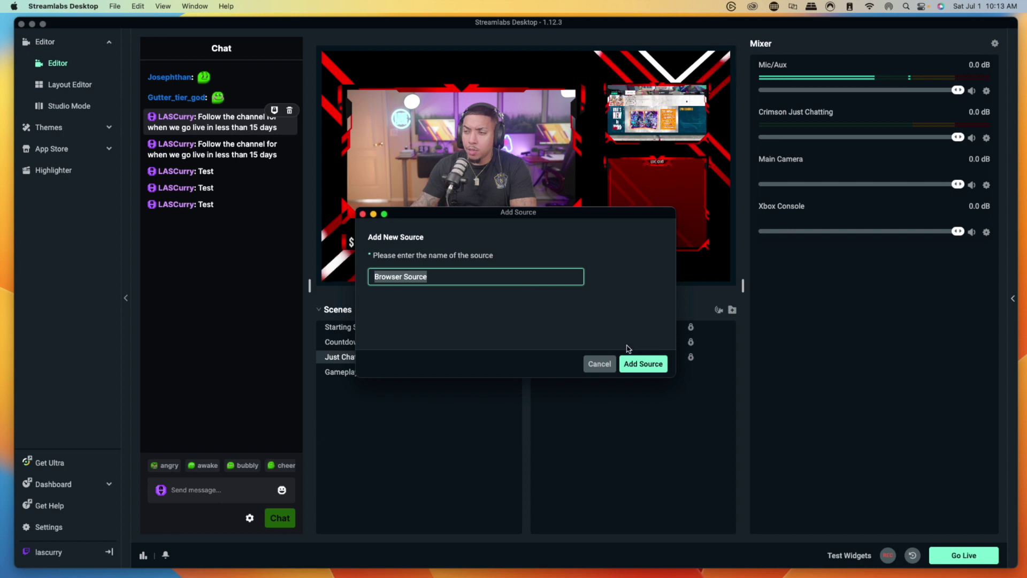
{"action": "left_click", "coordinate": [634, 363]}
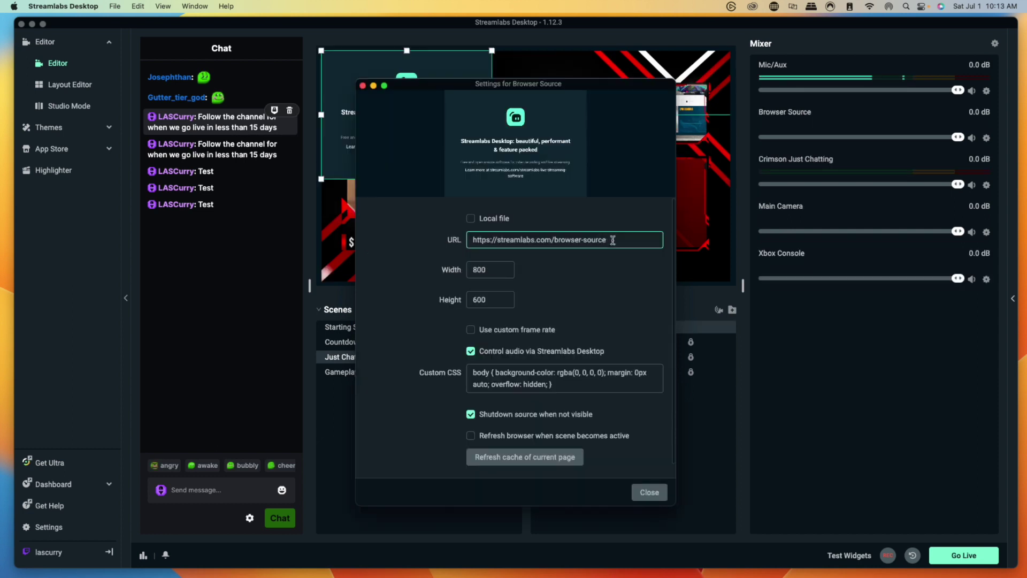
Step: Replace the default browser-source URL with the copied BotRix Kick chat widget URL
{"action": "triple_click", "coordinate": [493, 237]}
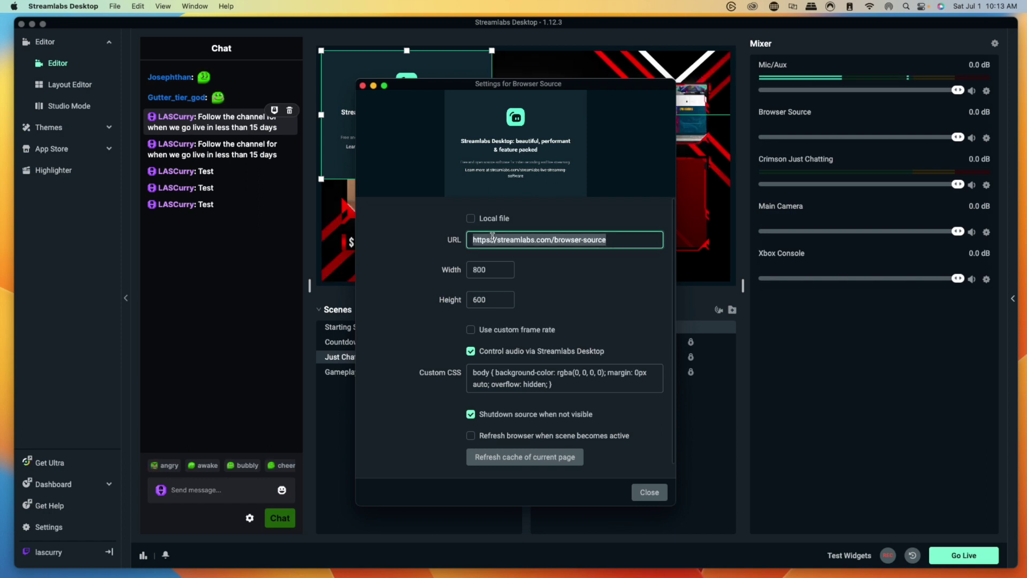
{"action": "key", "text": "super+v"}
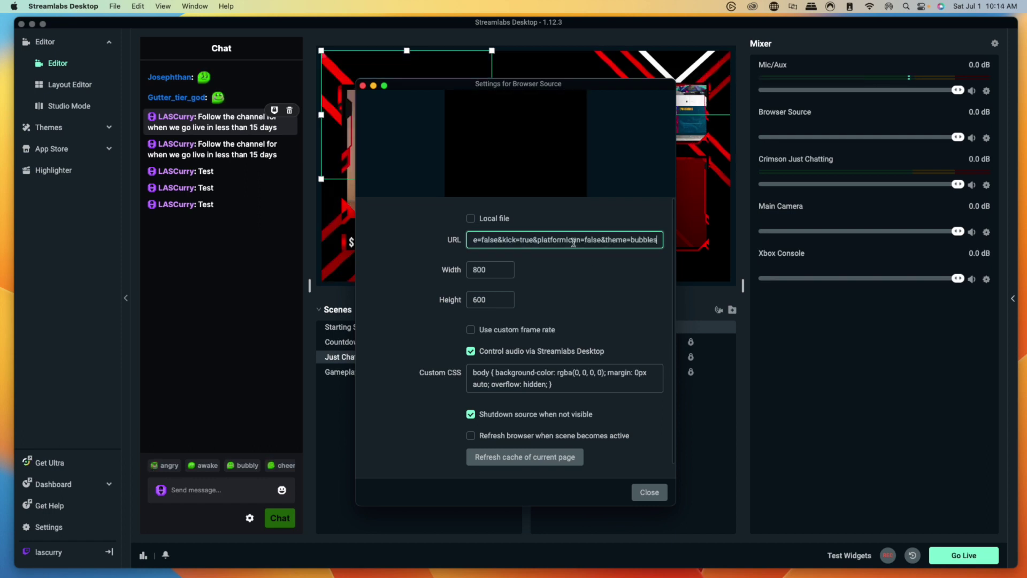
{"action": "left_click", "coordinate": [649, 492]}
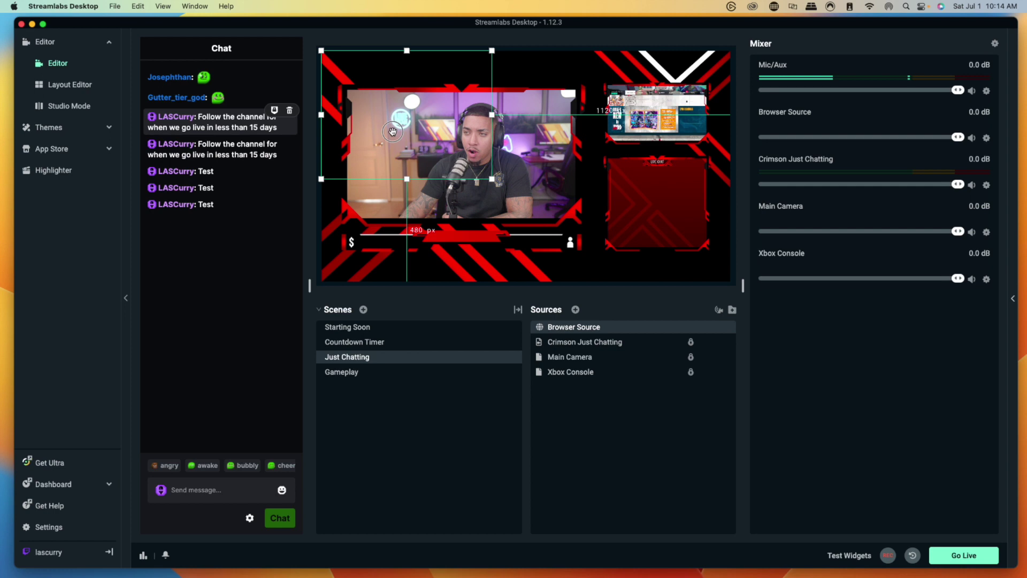
Step: Move the chat widget right and resize it to fit the red chat frame, sending test messages
{"action": "left_click_drag", "start_coordinate": [393, 131], "coordinate": [640, 216]}
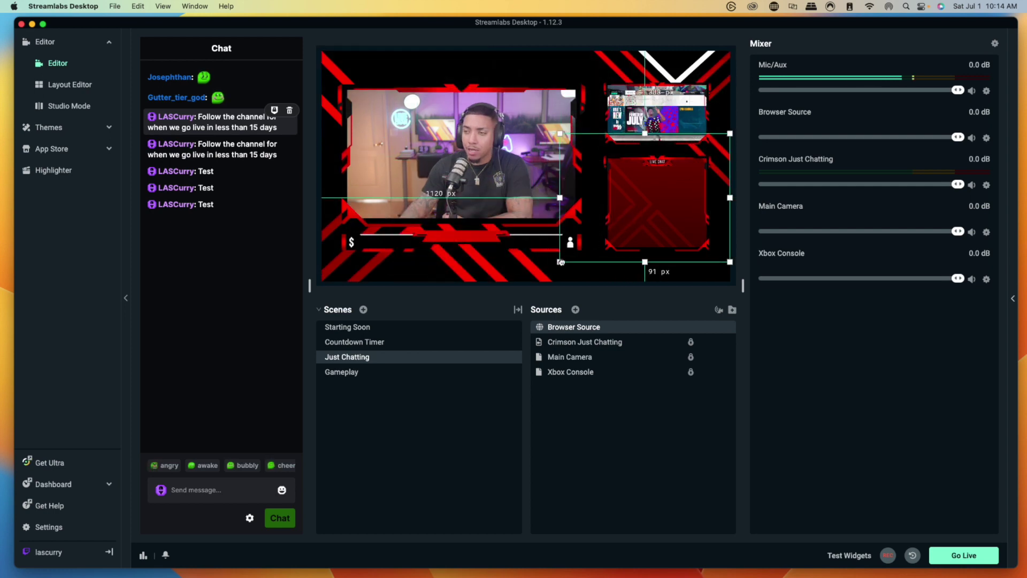
{"action": "mouse_move", "coordinate": [560, 262]}
{"action": "left_mouse_down"}
{"action": "mouse_move", "coordinate": [592, 248]}
{"action": "mouse_move", "coordinate": [578, 268]}
{"action": "left_mouse_up"}
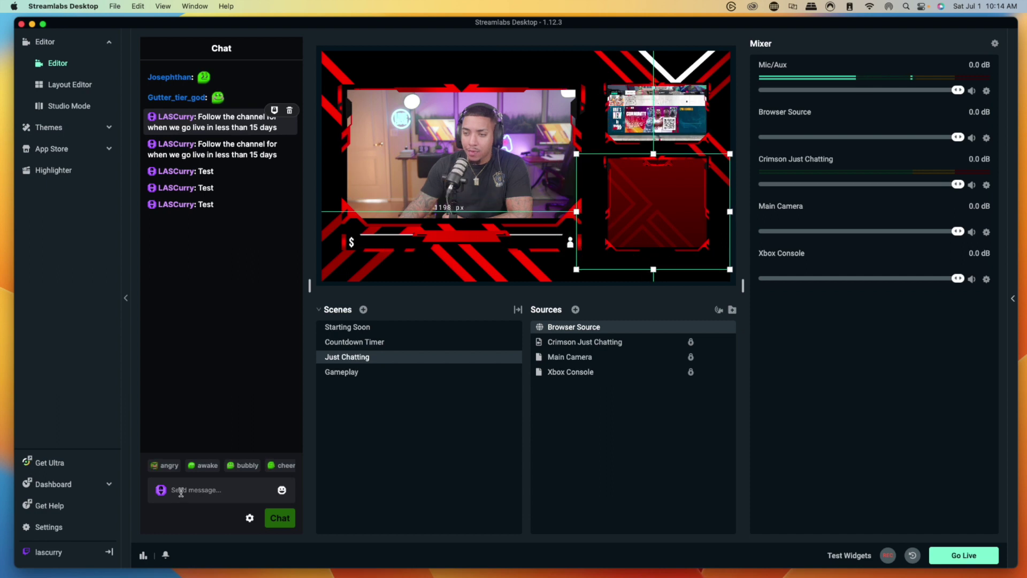
{"action": "left_click", "coordinate": [181, 492]}
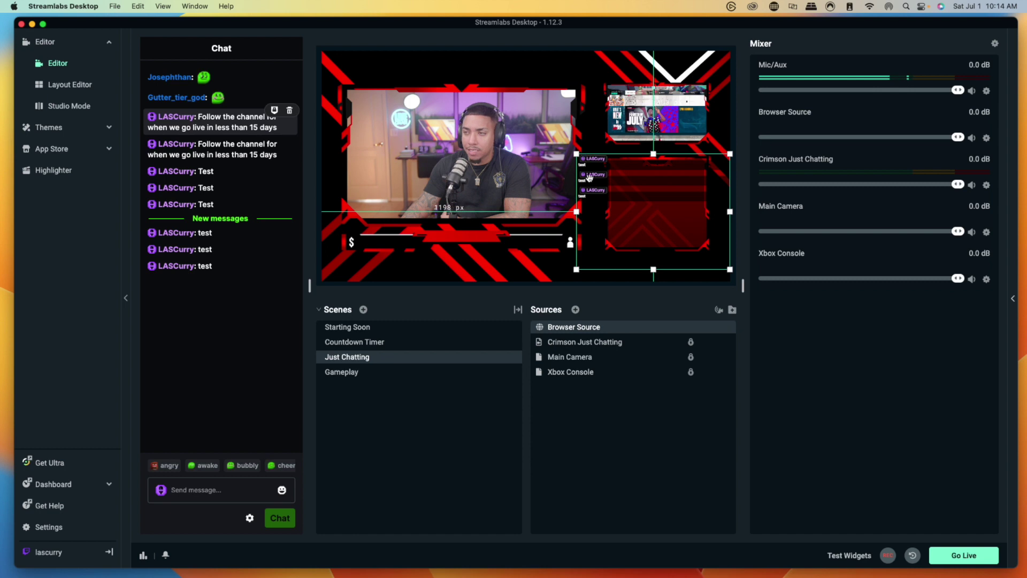
{"action": "left_click_drag", "start_coordinate": [584, 231], "coordinate": [656, 231]}
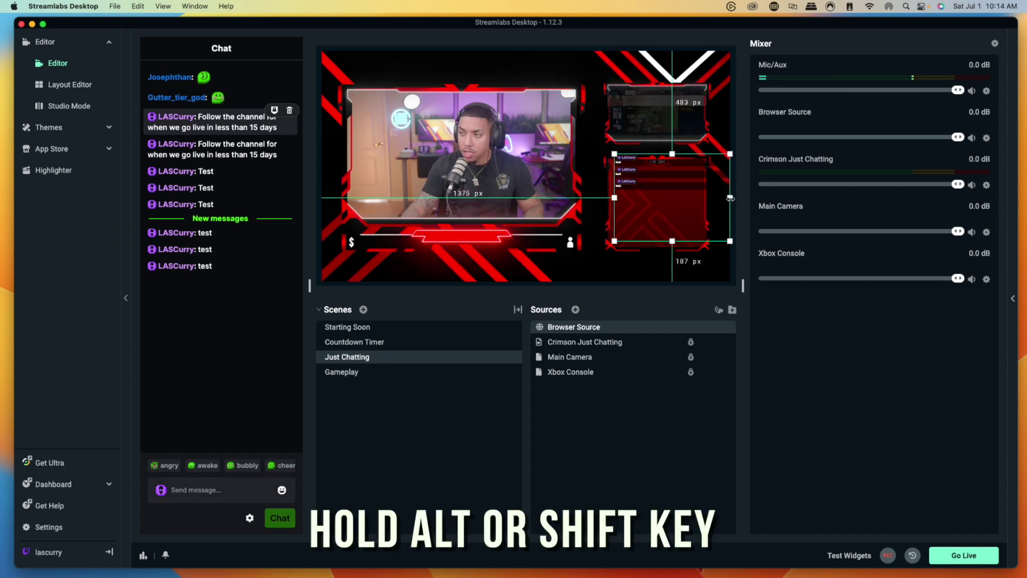
{"action": "left_click_drag", "start_coordinate": [730, 198], "coordinate": [651, 184]}
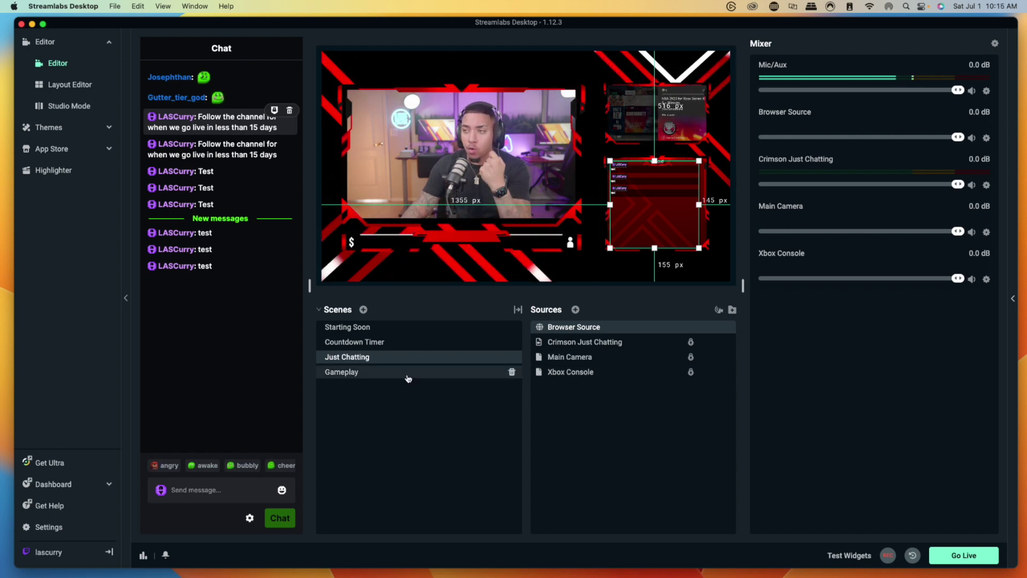
Step: Add the existing chat Browser Source to the Gameplay scene and place it lower-right
{"action": "left_click", "coordinate": [405, 375]}
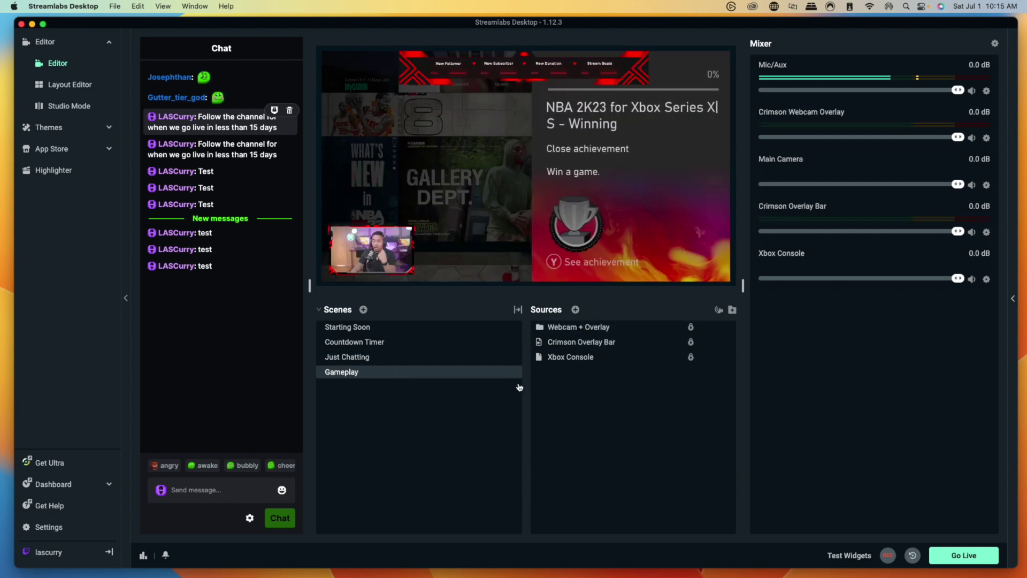
{"action": "left_click", "coordinate": [577, 310]}
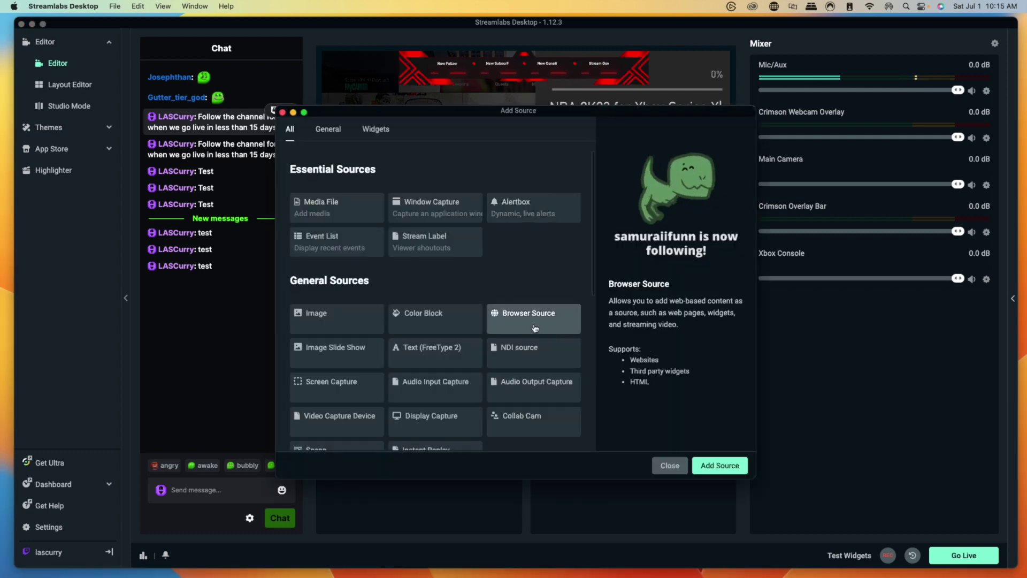
{"action": "left_click", "coordinate": [706, 465]}
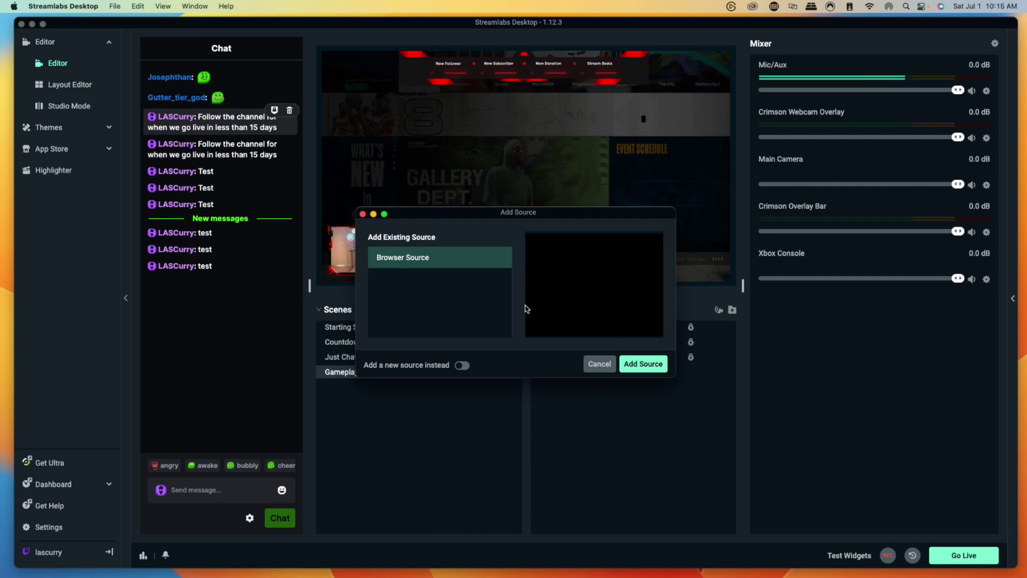
{"action": "left_click", "coordinate": [643, 364]}
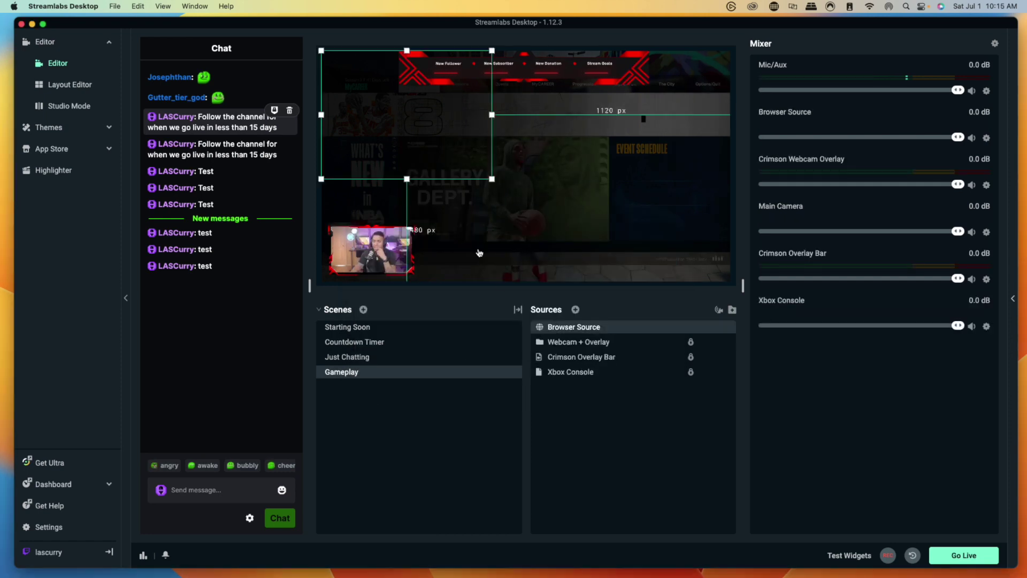
{"action": "left_click_drag", "start_coordinate": [406, 114], "coordinate": [644, 213]}
{"action": "left_click", "coordinate": [184, 489]}
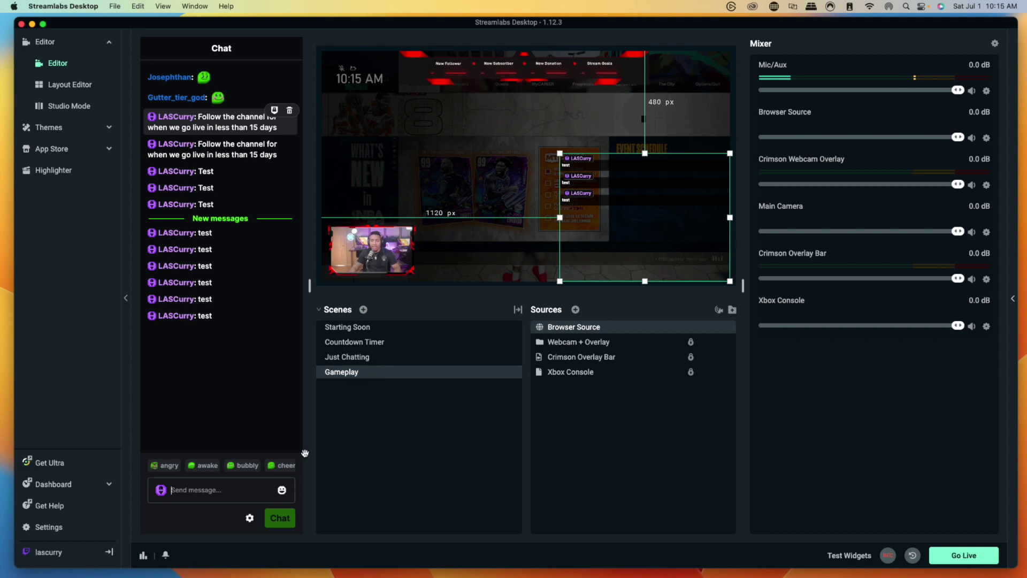
Step: Send the long test message 'aaaaaaaaaaaaaaaaaaaaaa' in the chat panel
{"action": "left_click", "coordinate": [209, 487]}
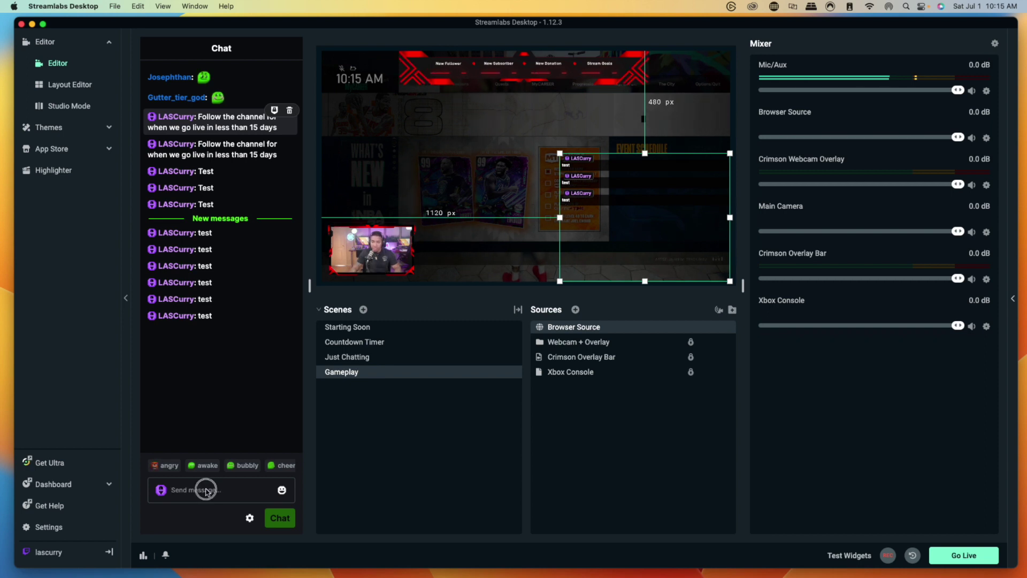
{"action": "type", "text": "aaaaaaa"}
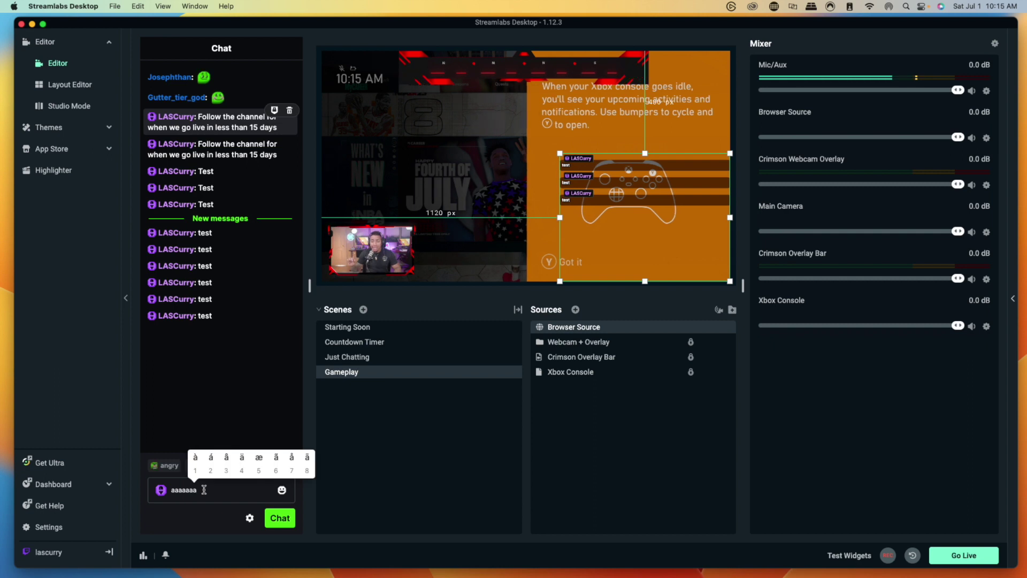
{"action": "type", "text": "aaaaaaa"}
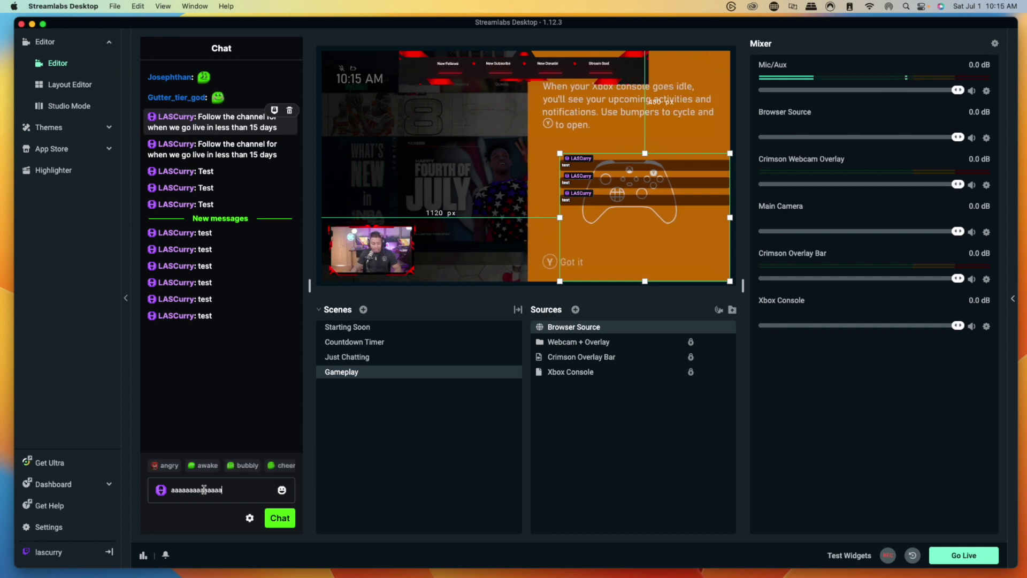
{"action": "type", "text": "aaaaaa"}
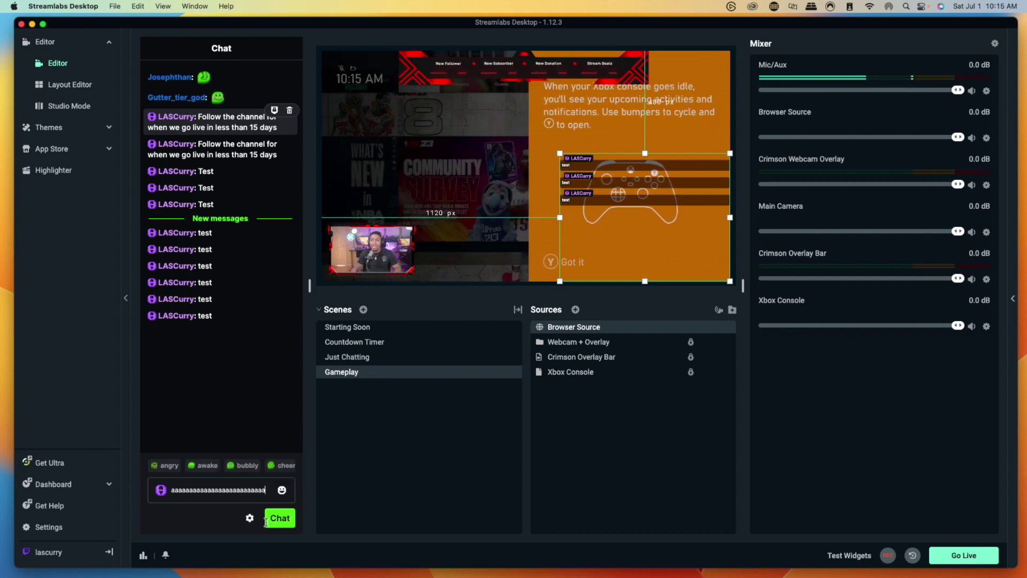
{"action": "type", "text": "aa"}
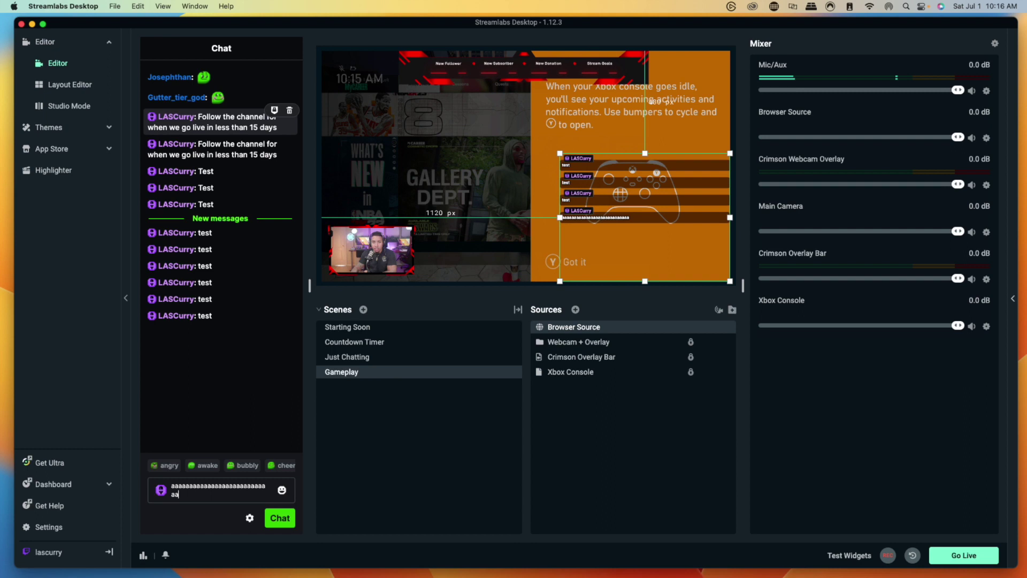
{"action": "key", "text": "Return"}
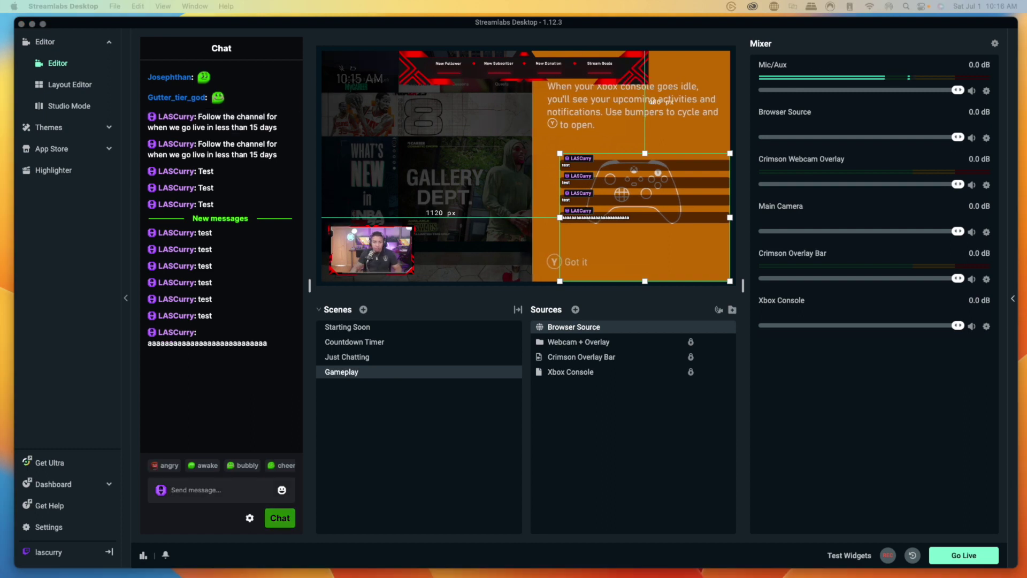
{"action": "left_click", "coordinate": [633, 326]}
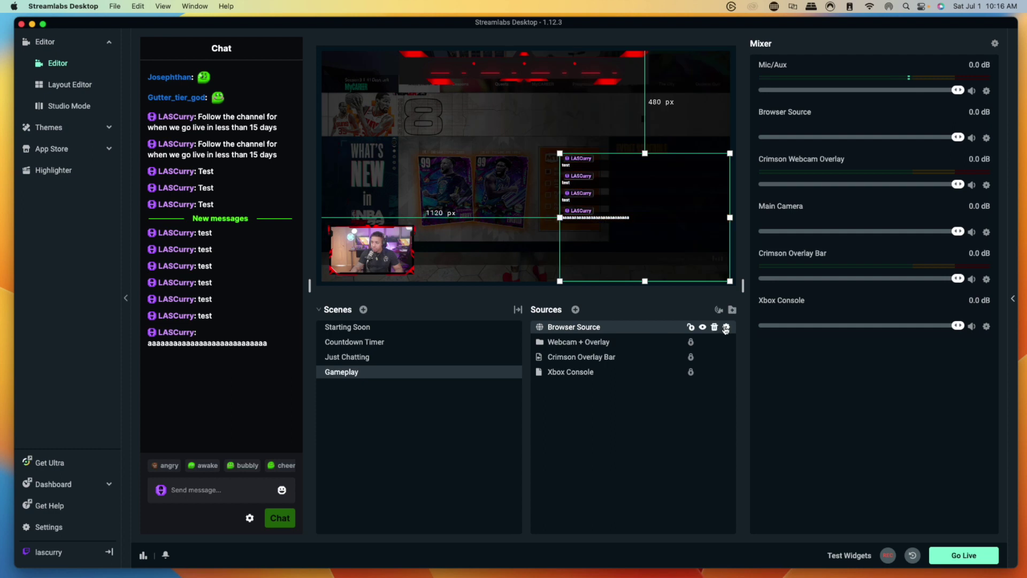
Step: Replace the Browser Source custom CSS with margin: 48px and overflow-wrap: break-word
{"action": "left_click", "coordinate": [726, 326]}
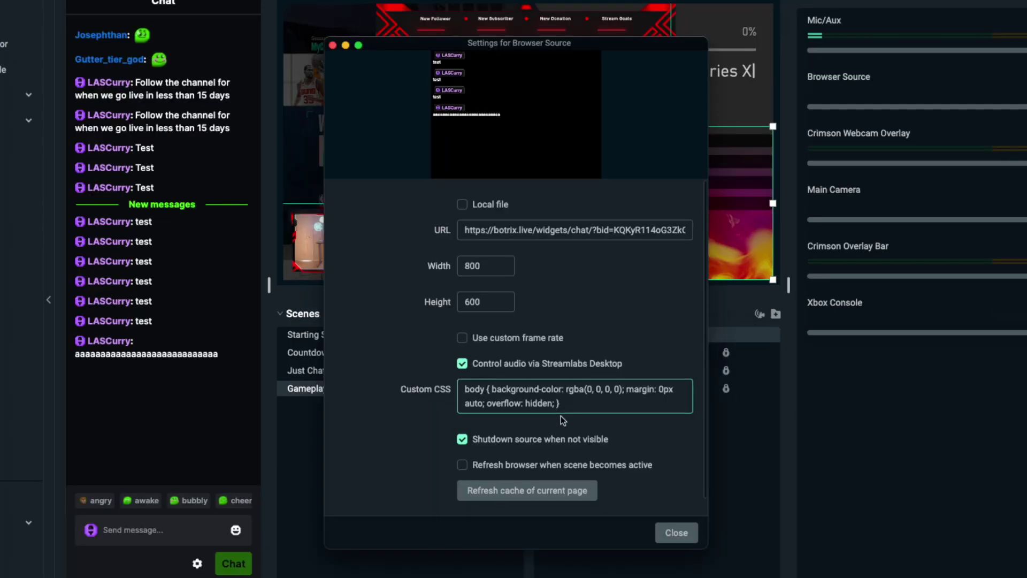
{"action": "left_click", "coordinate": [527, 403]}
{"action": "triple_click", "coordinate": [527, 403]}
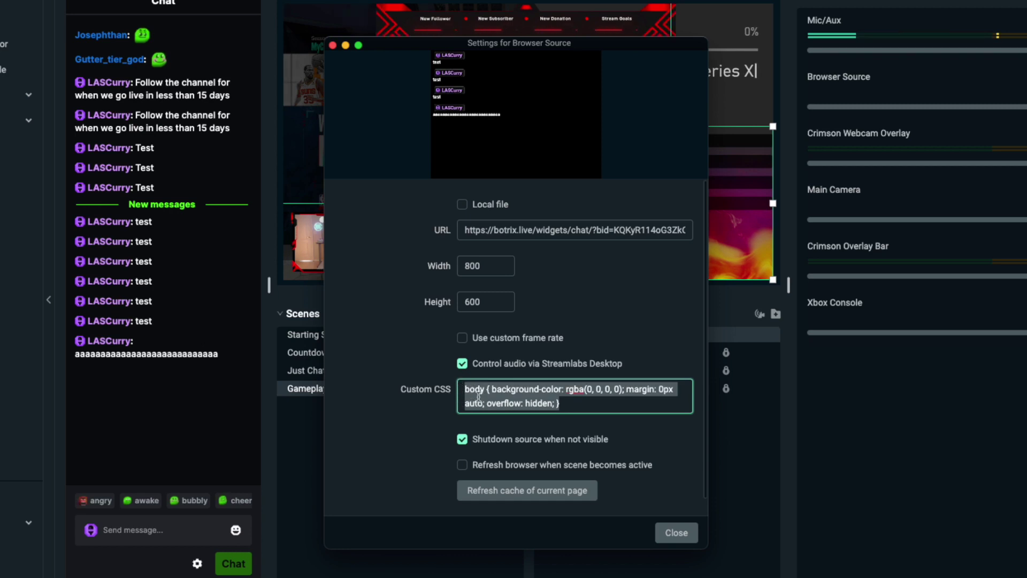
{"action": "type", "text": "body { background-color: rgba(0, 0, 0, 0); margin: 48px; overflow-wrap: break-word; }"}
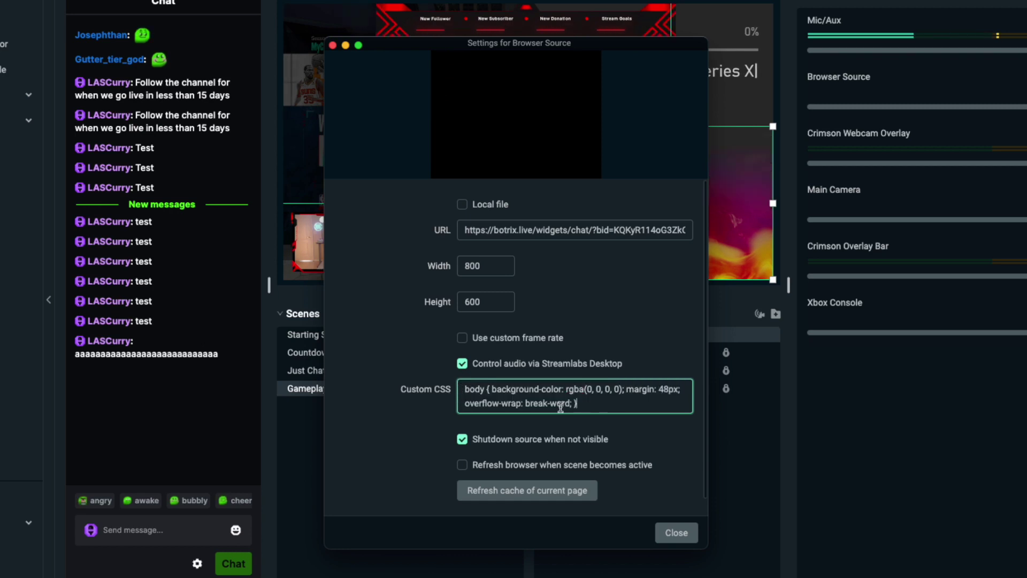
{"action": "left_click", "coordinate": [671, 534]}
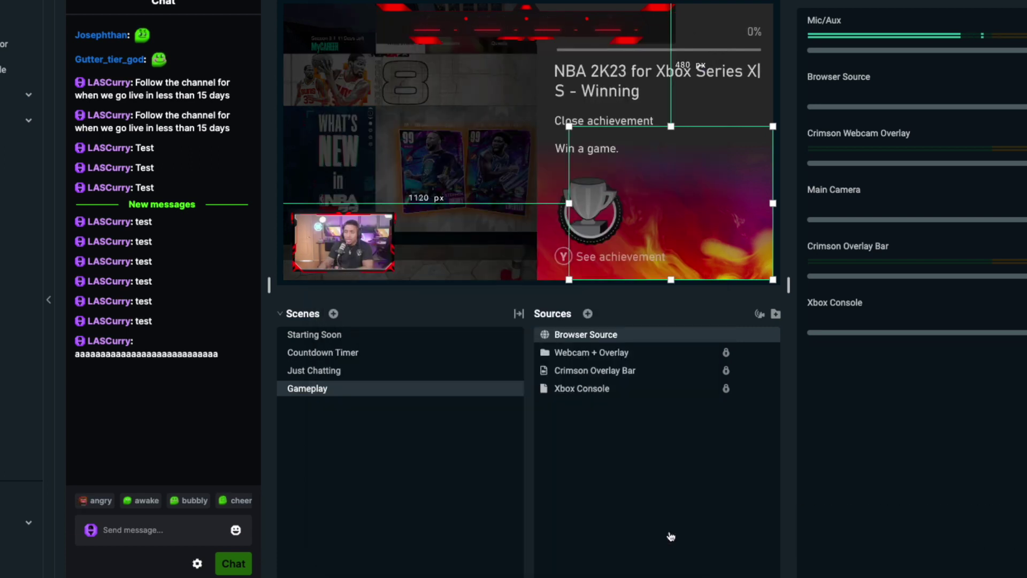